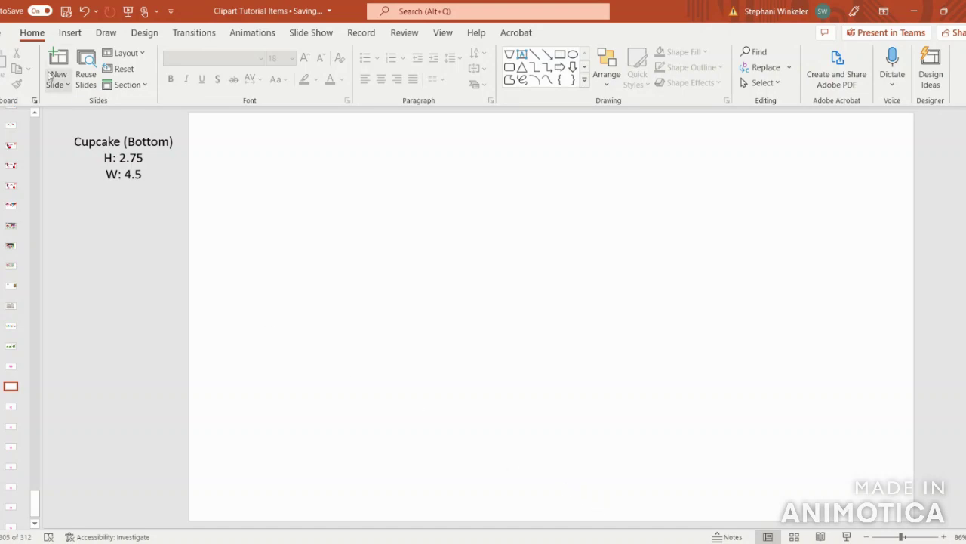
Draw a Flowchart: Manual Operation shape about 2.49" high and 4.17" wide on the blank slide
click(64, 35)
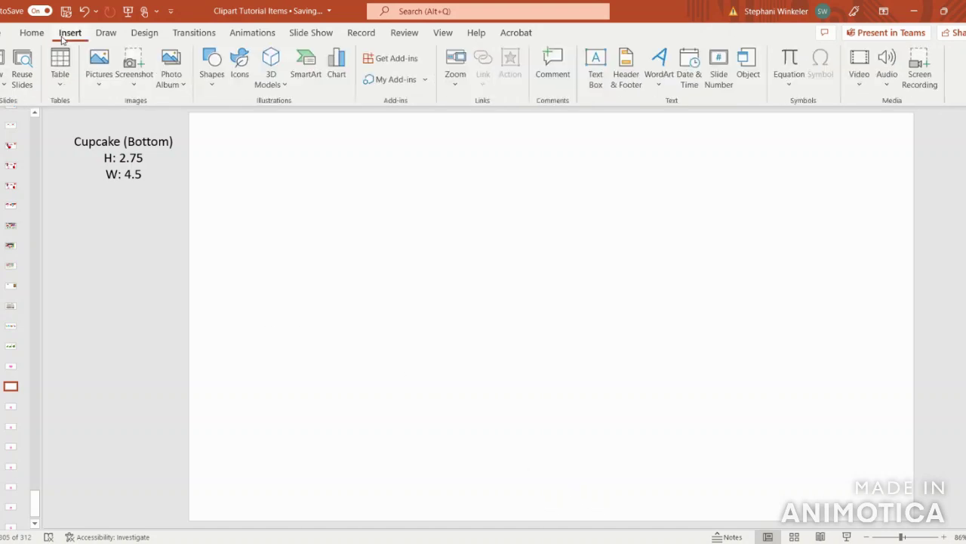
click(219, 82)
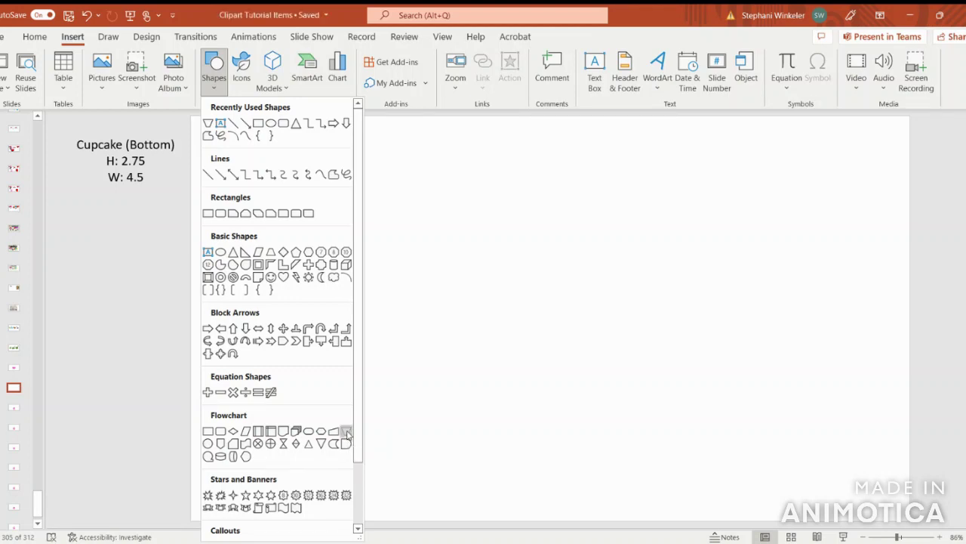
click(346, 432)
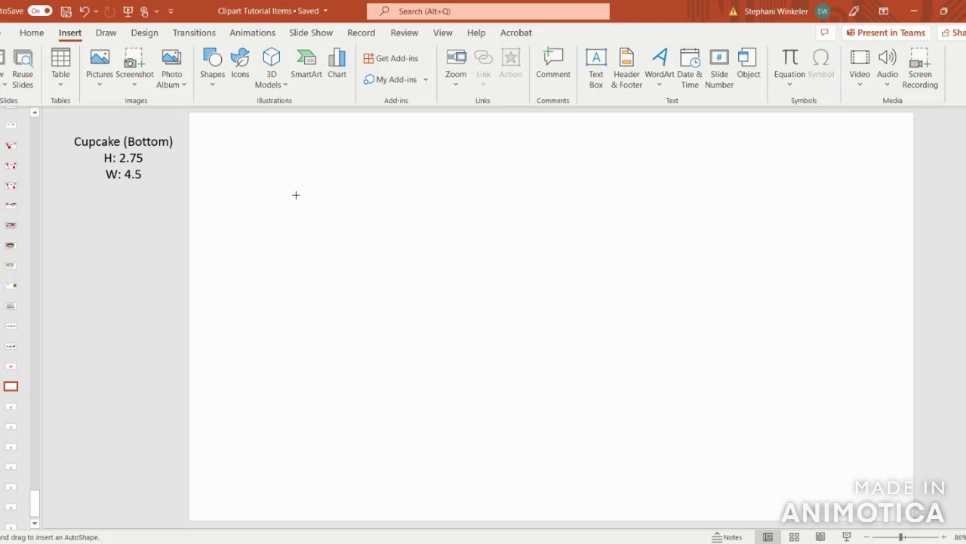
drag(289, 185, 516, 322)
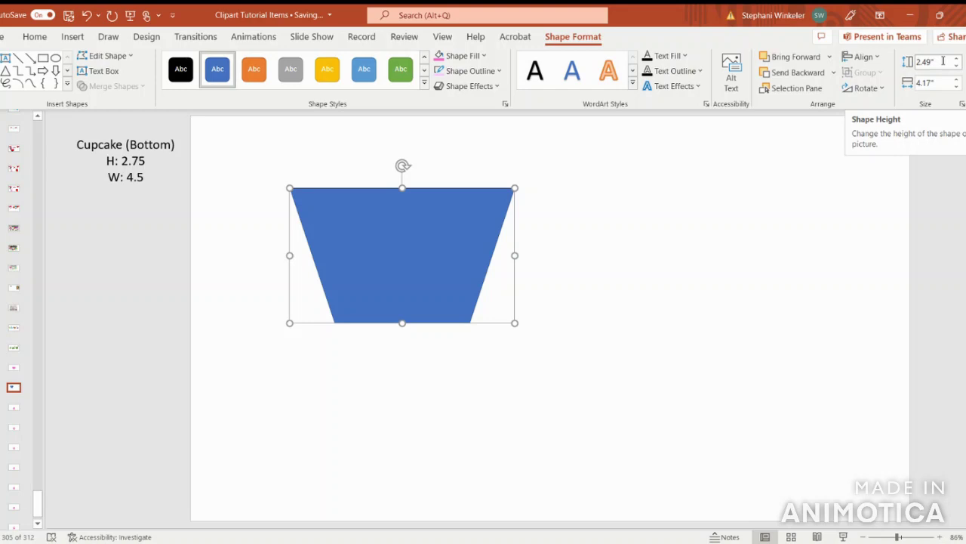
Set the trapezoid's height to 2.75" and width to 4.5", and move it to the horizontal centre of the slide's lower half
click(943, 61)
text(2.75)
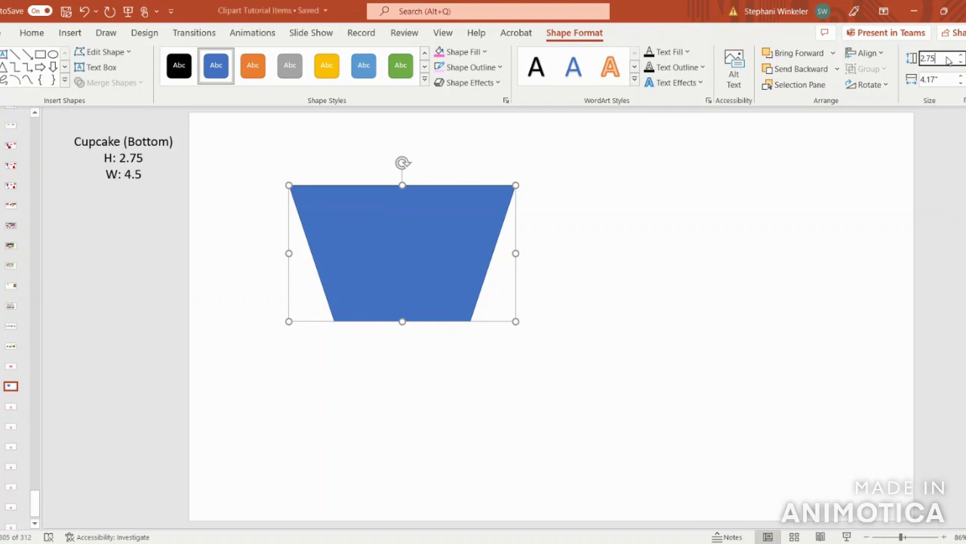
click(948, 78)
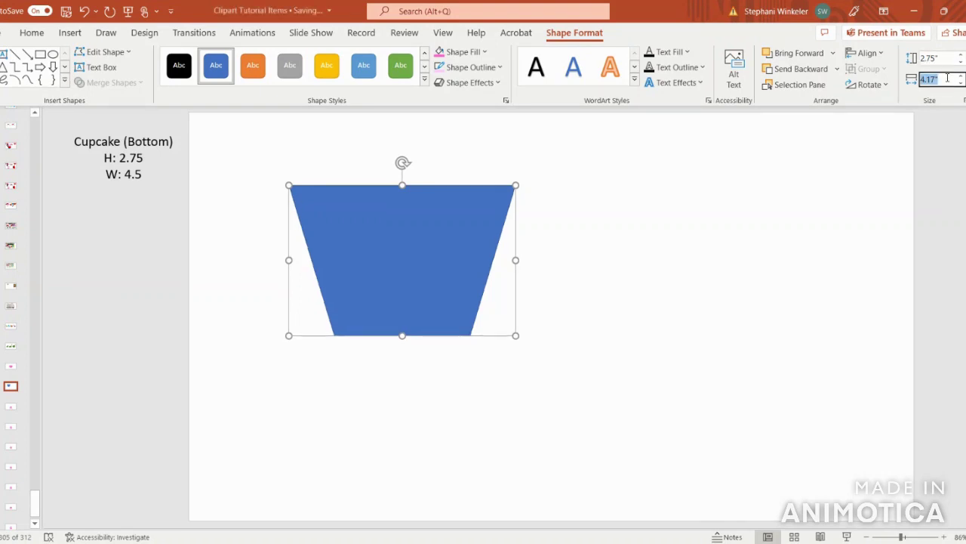
text(4.5)
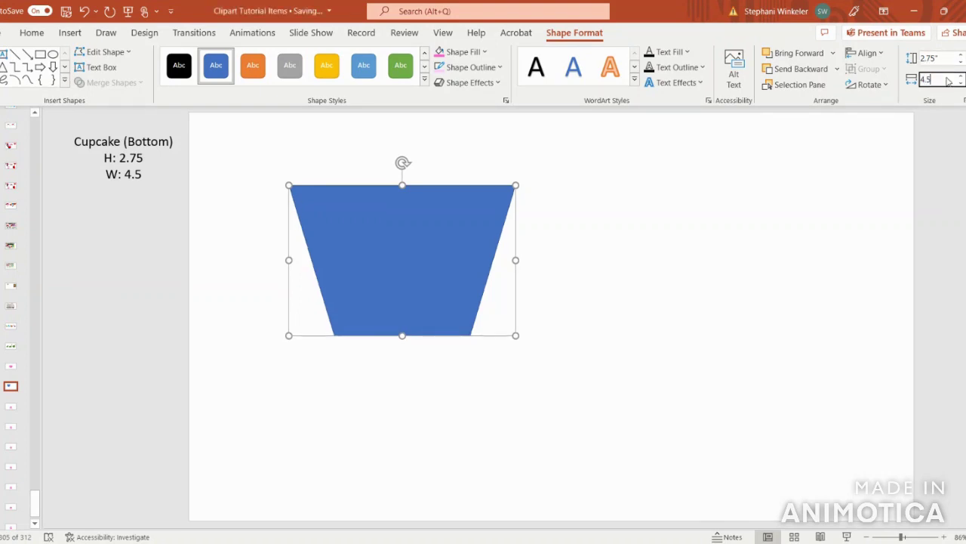
key(Return)
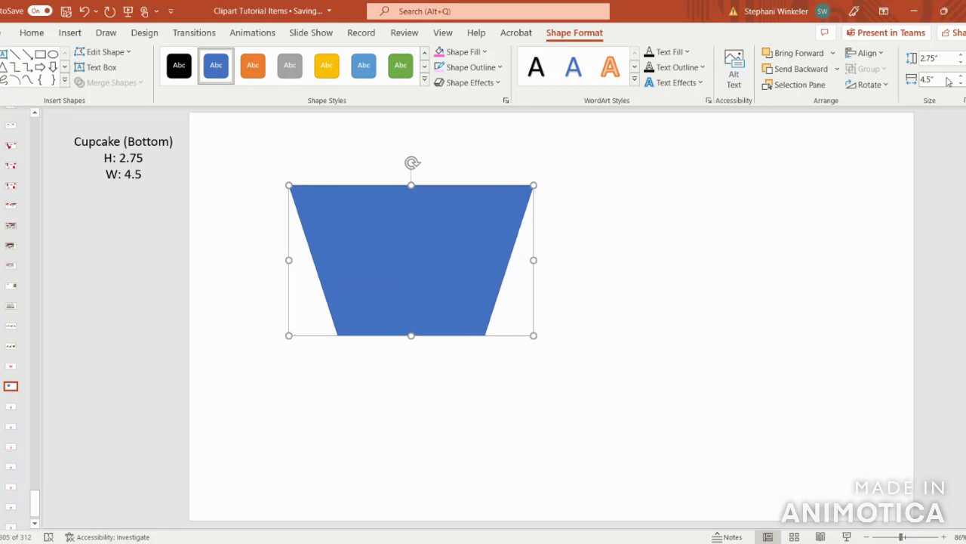
drag(437, 228, 578, 319)
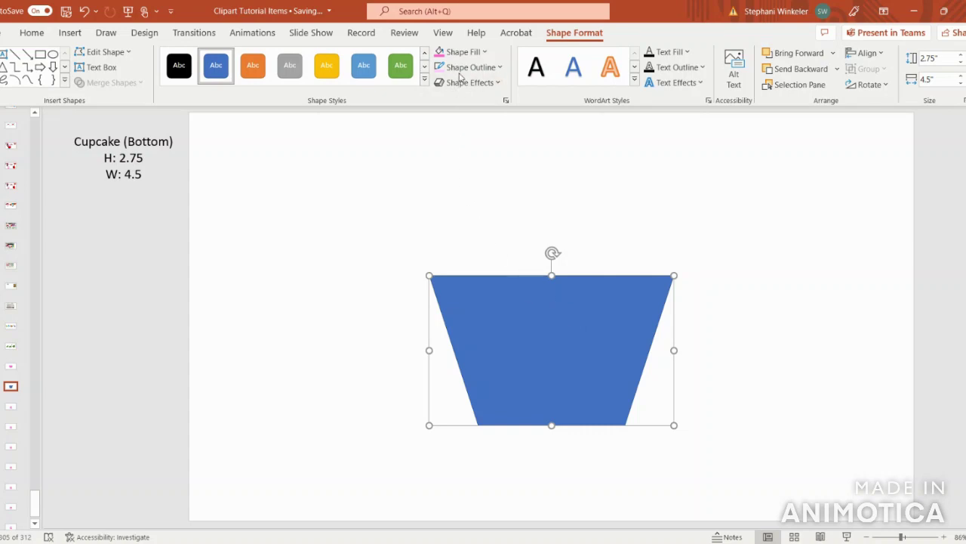
Fill the trapezoid with a medium pink from the standard colour palette
click(462, 53)
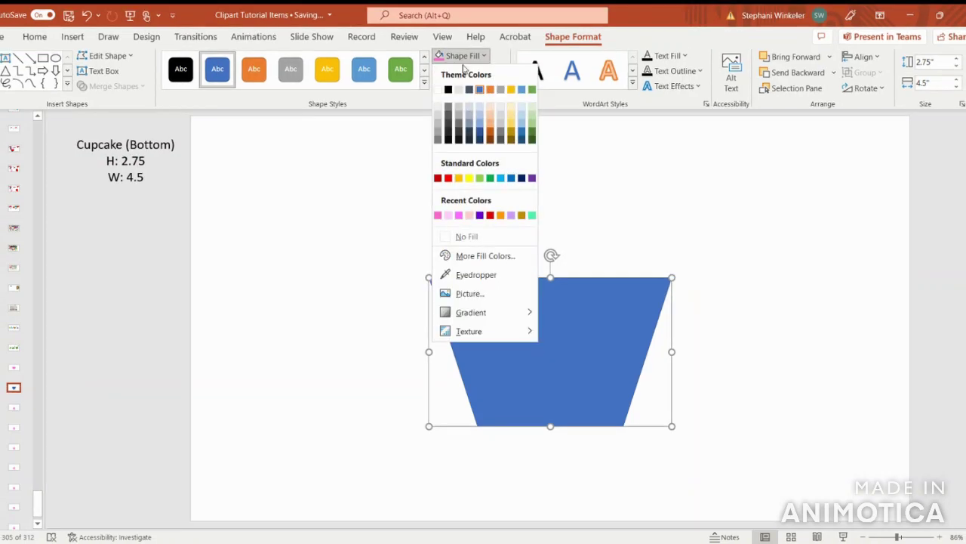
click(484, 256)
click(412, 176)
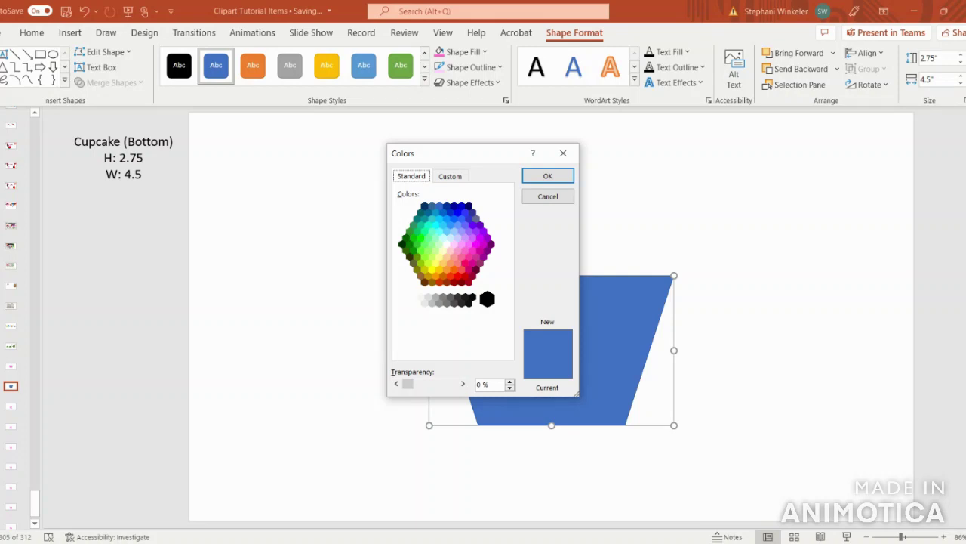
click(465, 250)
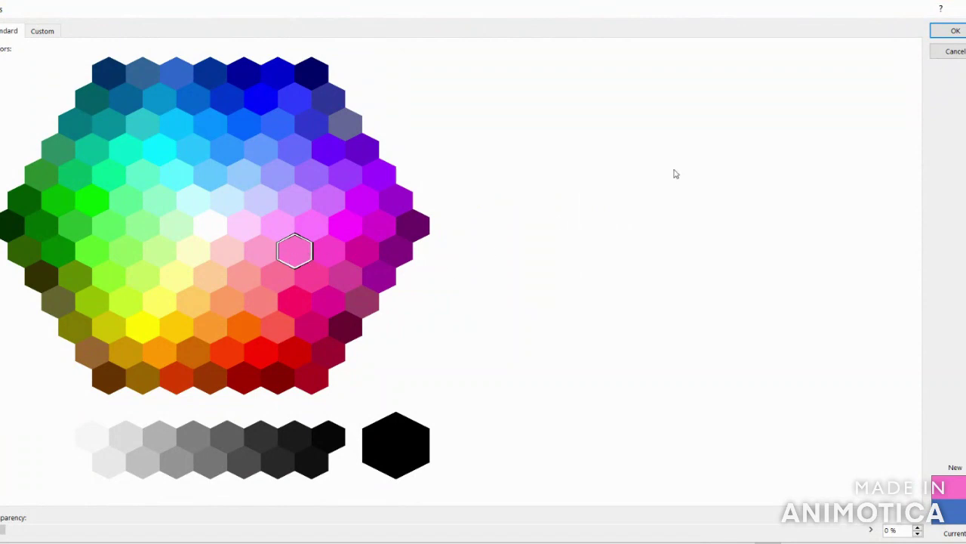
click(944, 33)
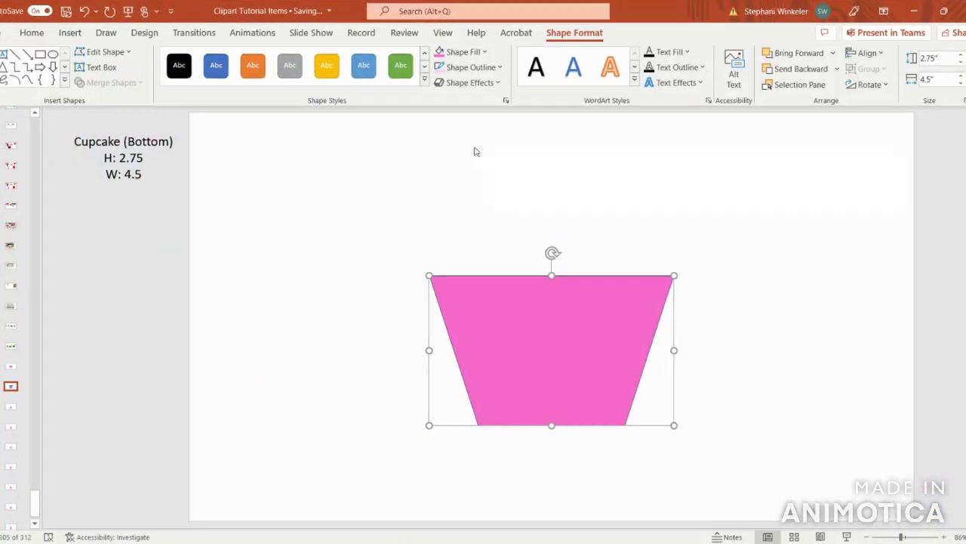
Change the trapezoid's outline to the very light pink beside white in the standard colour palette
click(462, 69)
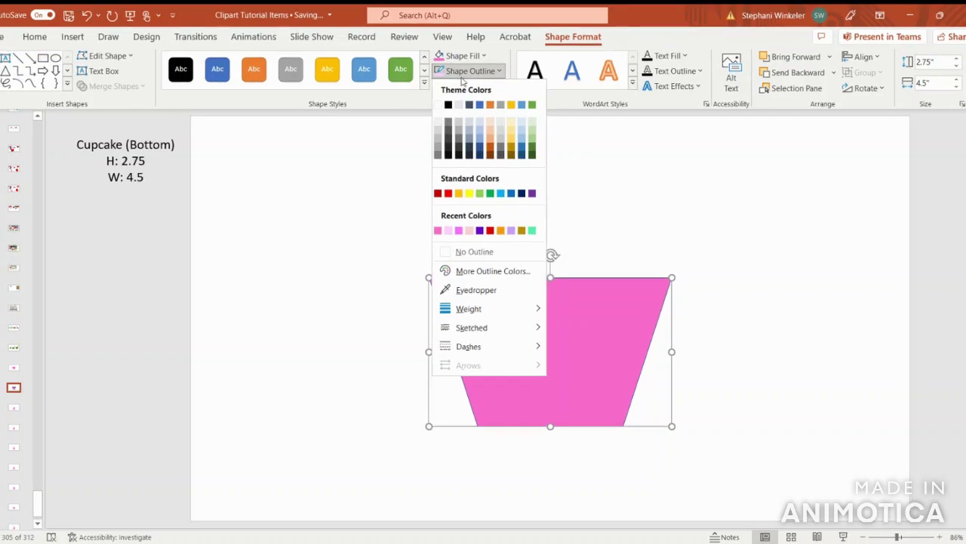
click(471, 276)
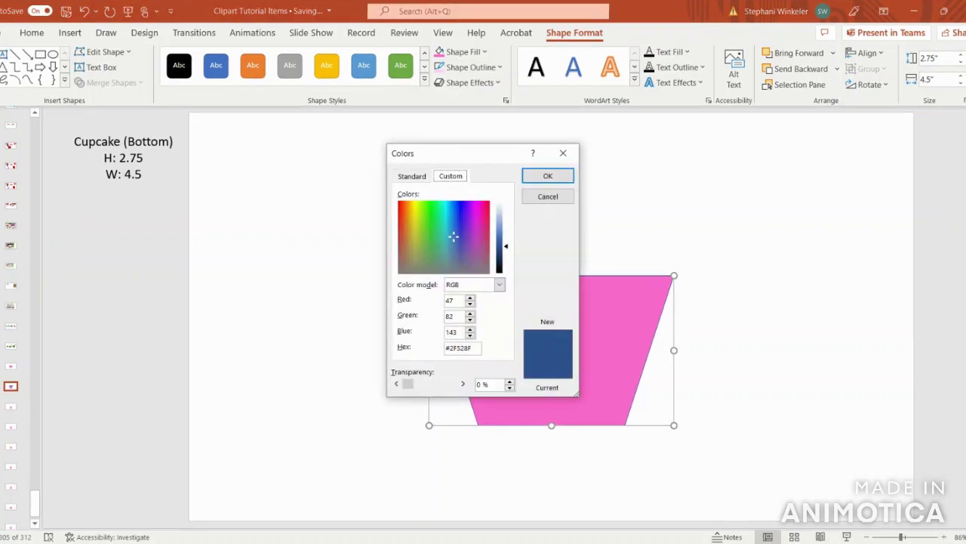
click(410, 179)
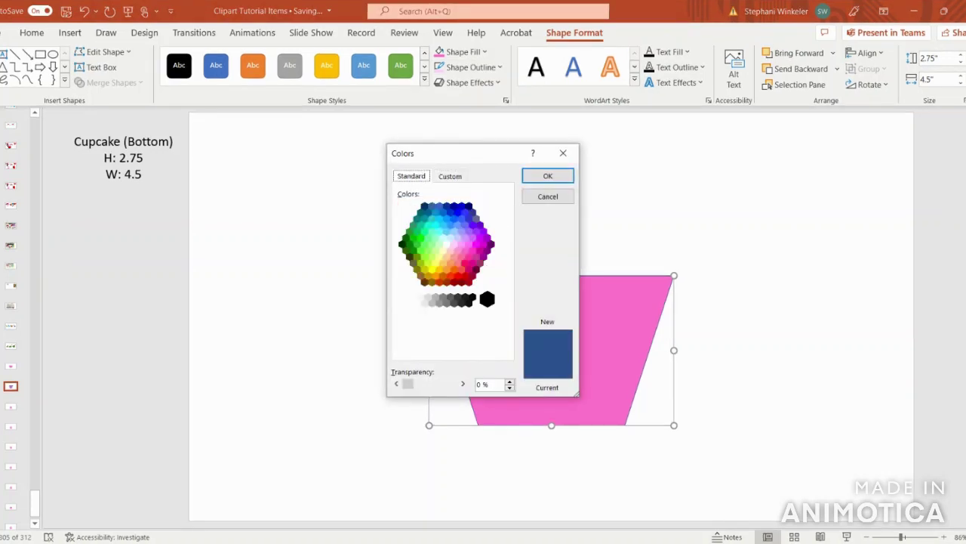
click(454, 244)
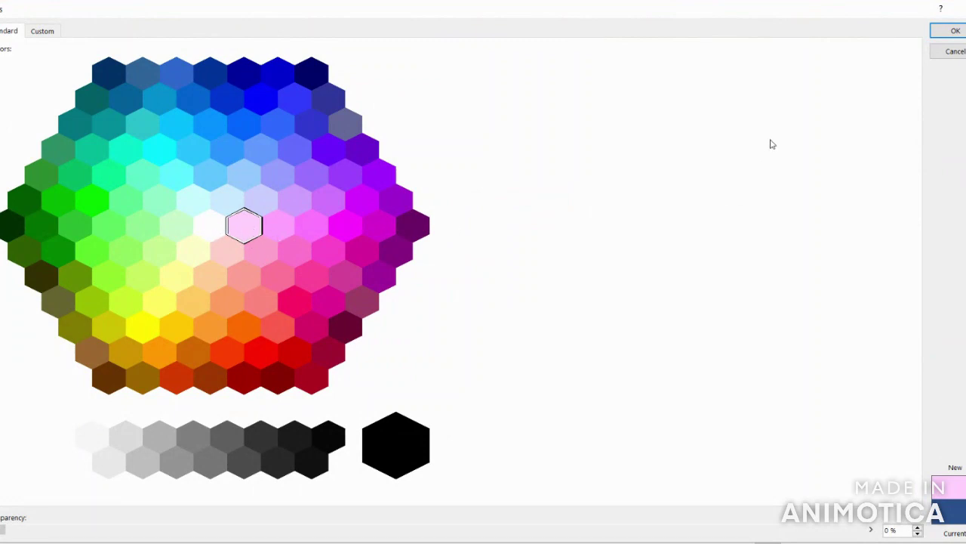
click(954, 32)
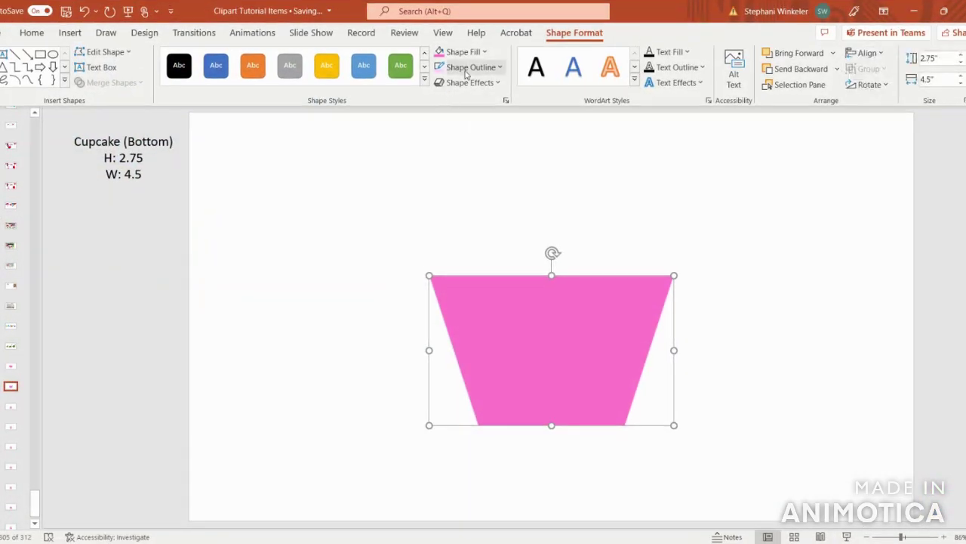
Set the trapezoid's outline weight to 4½ pt and deselect the shape
click(466, 71)
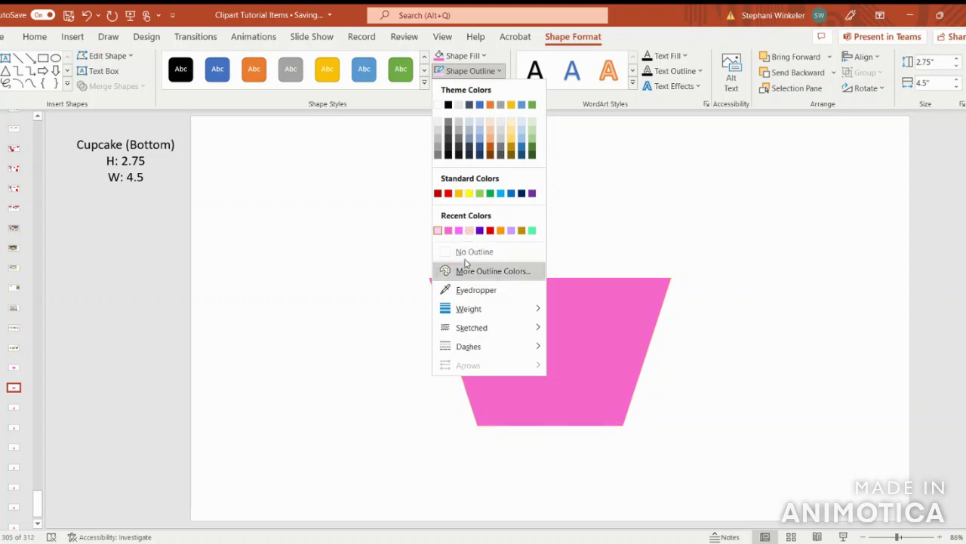
mouse_move(471, 310)
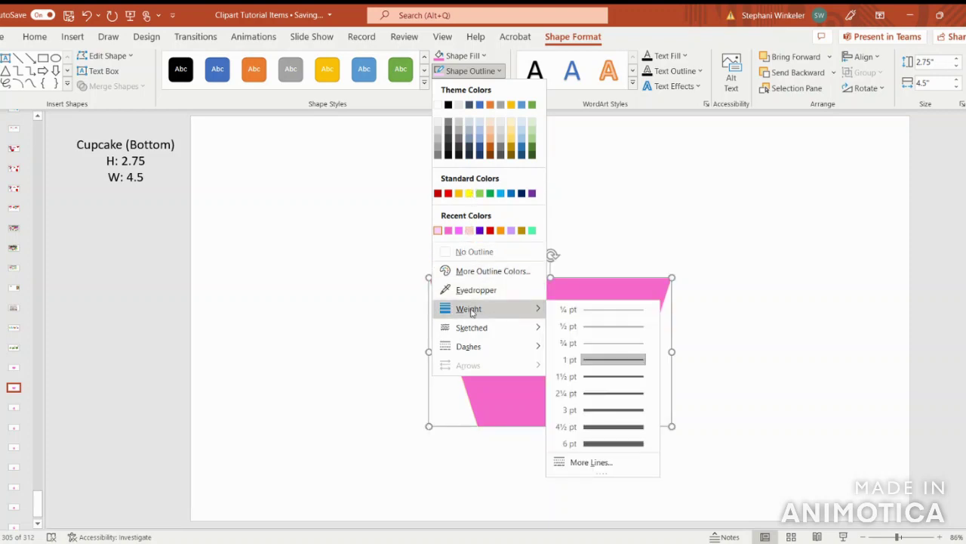
click(611, 428)
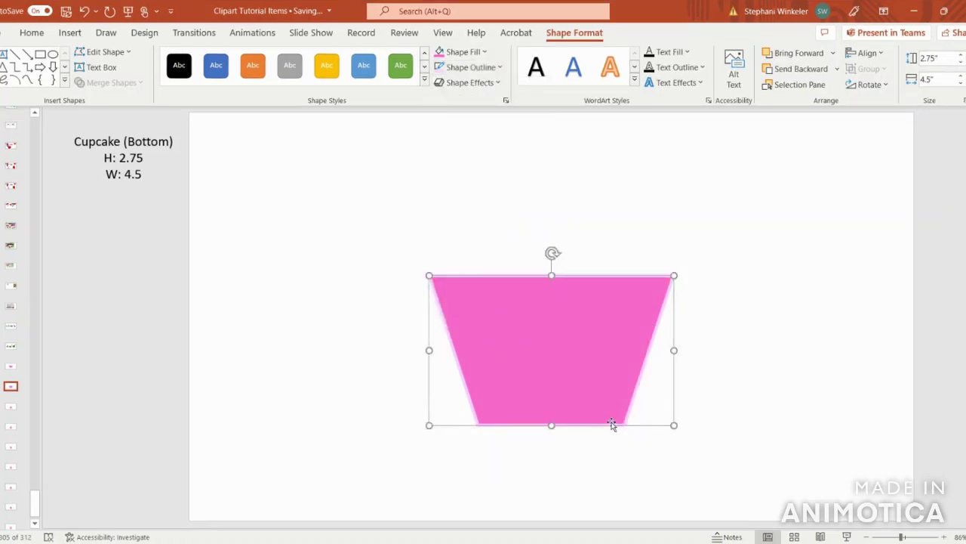
click(744, 321)
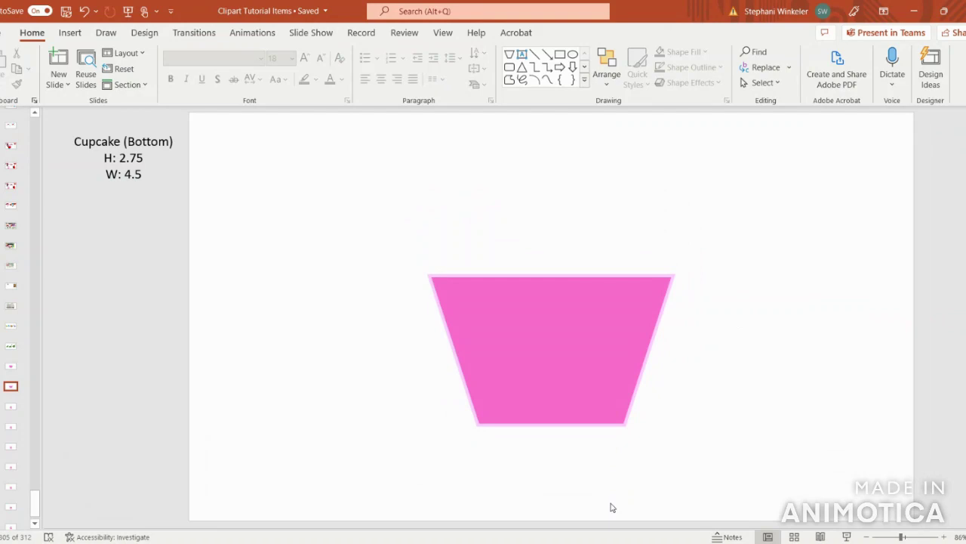
Draw a slanted line about 2.75" high and 0.75" wide from the trapezoid's top edge to its bottom edge, near its left side
click(69, 33)
click(212, 73)
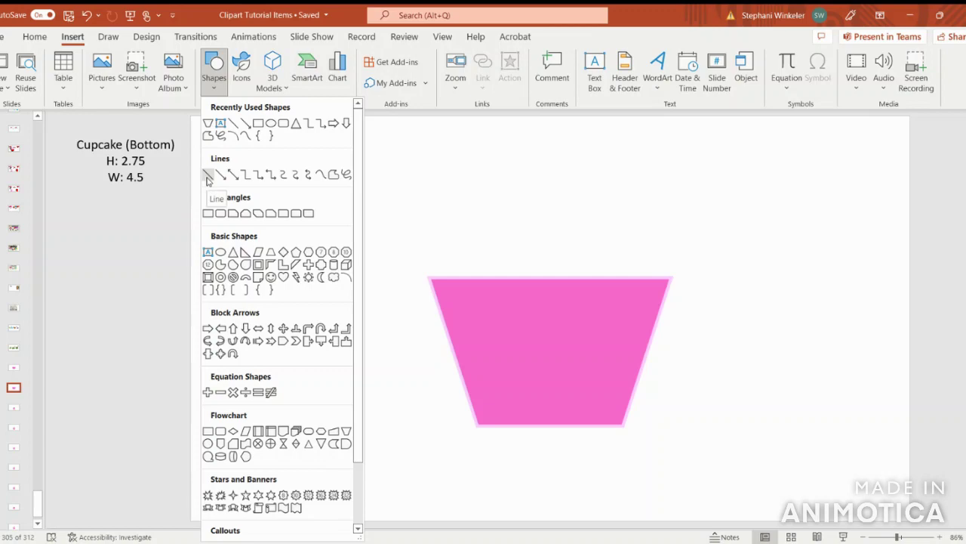
click(208, 175)
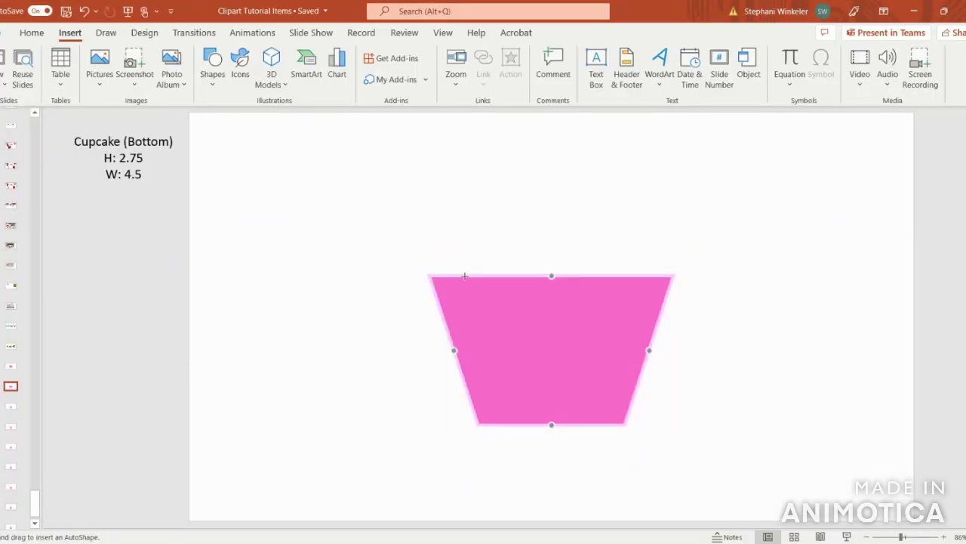
drag(466, 277, 490, 395)
click(419, 412)
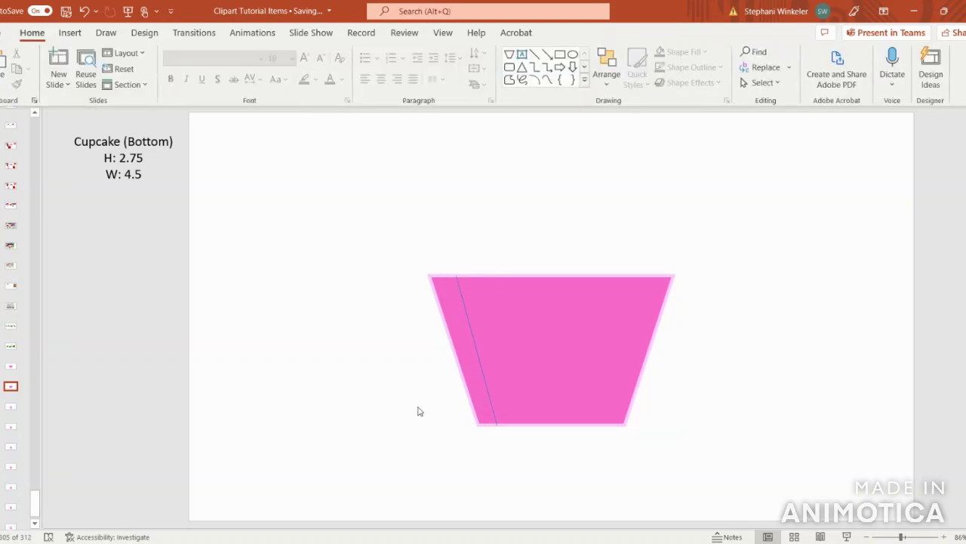
Copy the slanted line, flip the copy horizontally and place it at the mirrored position near the trapezoid's right side
click(483, 364)
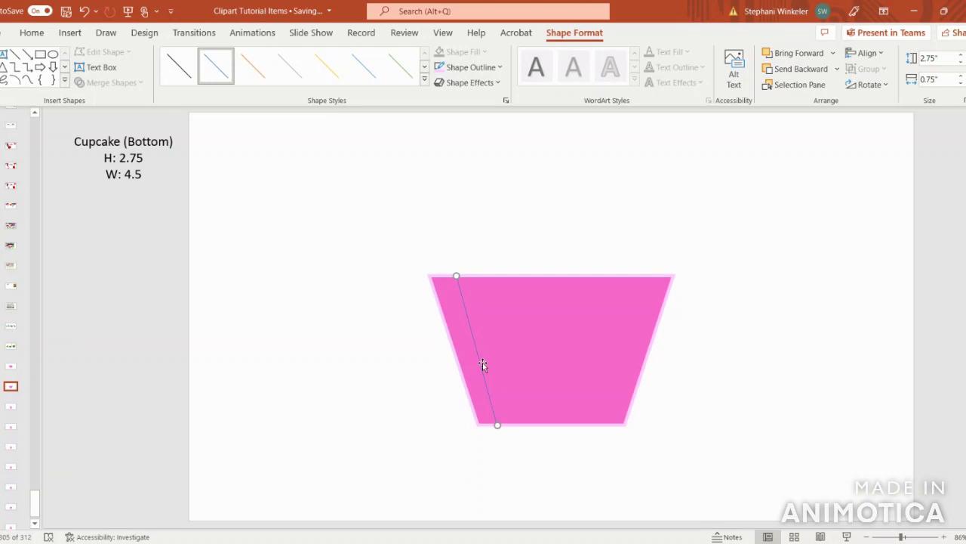
key(ctrl+c)
key(ctrl+v)
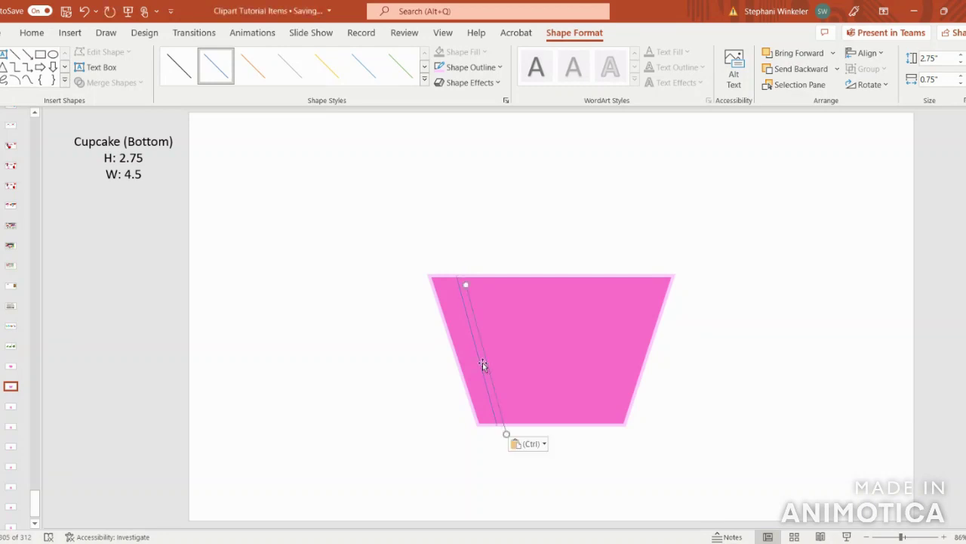
click(868, 85)
click(887, 160)
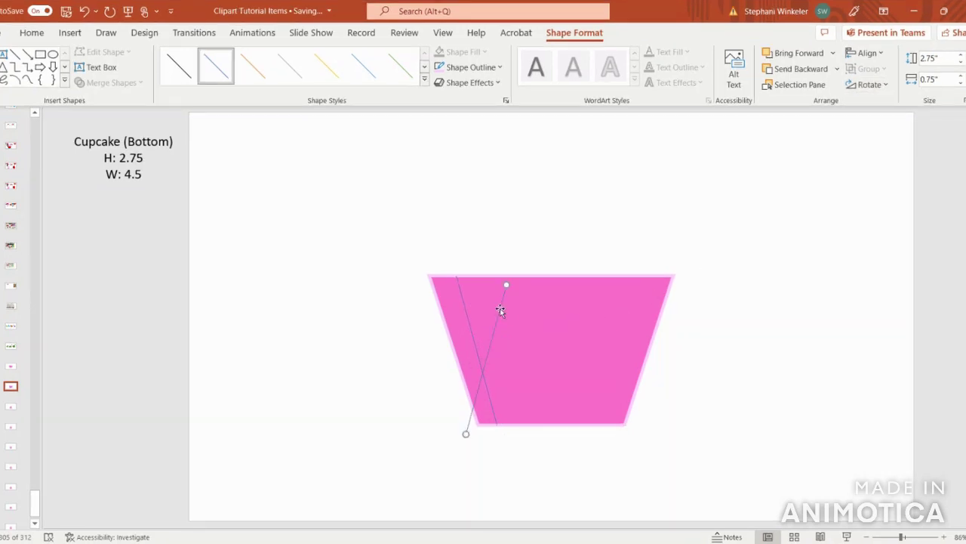
drag(500, 309, 643, 298)
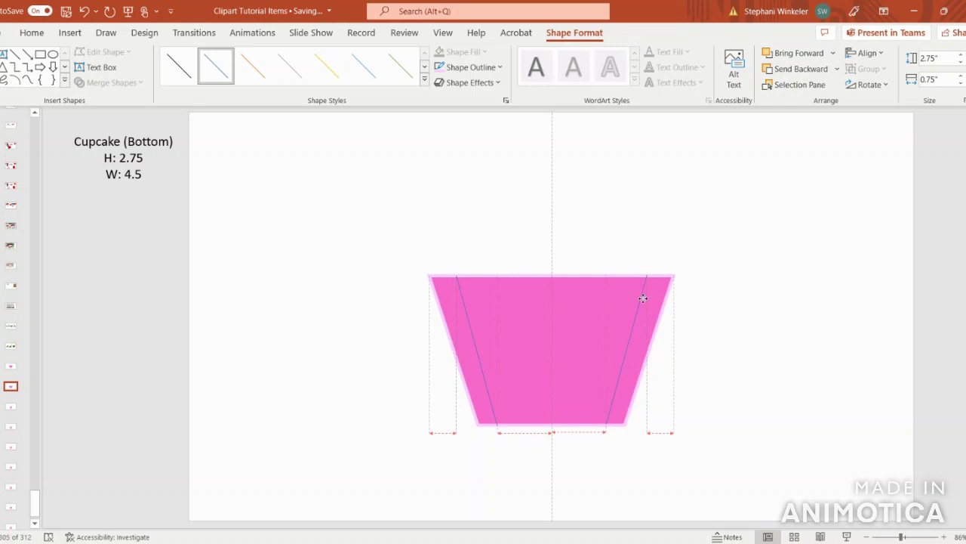
click(675, 304)
Duplicate the left slanted line and place the copy just inside it, spanning the trapezoid's top and bottom edges
click(461, 294)
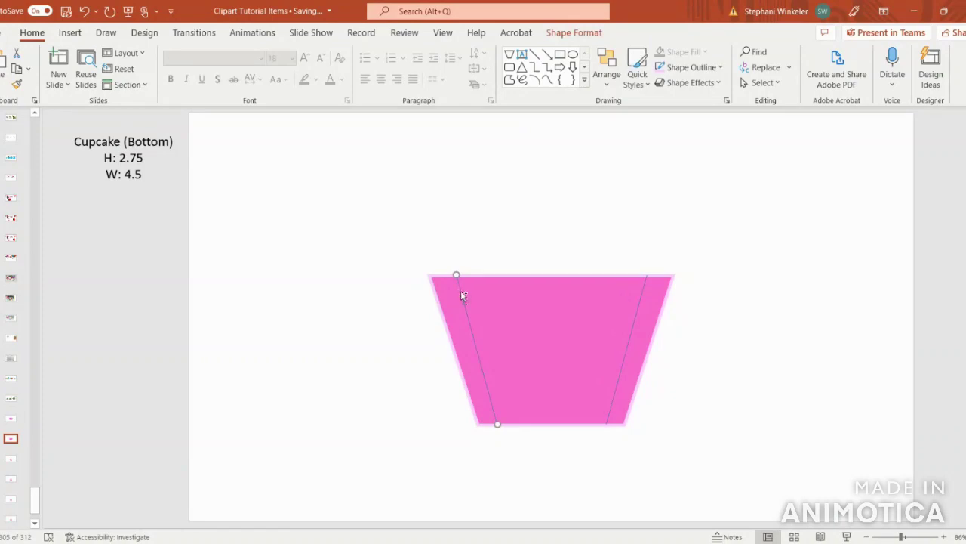
key(ctrl+d)
drag(472, 304, 490, 299)
Duplicate the inner left line, flip it horizontally and place it at the mirrored position inside the right slanted line
key(ctrl+d)
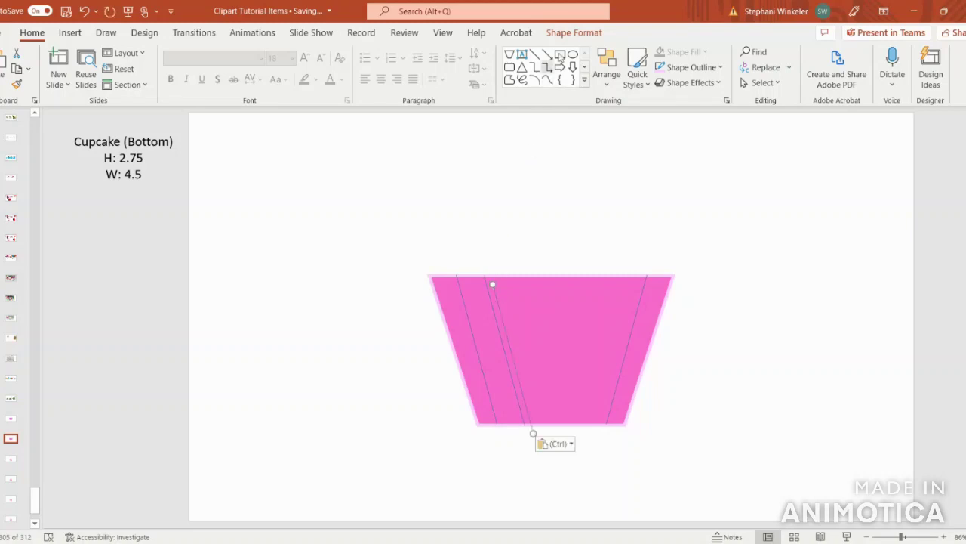
click(573, 32)
click(866, 85)
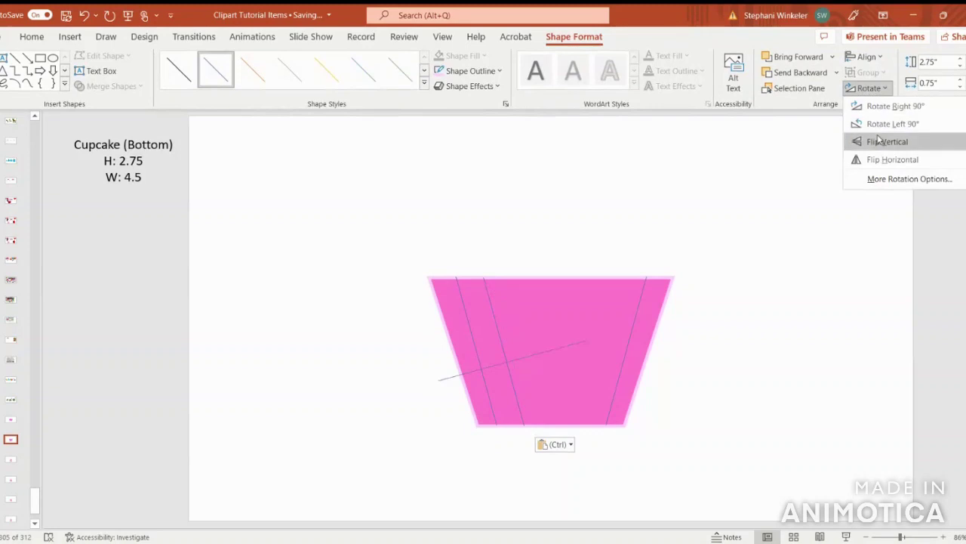
click(853, 160)
drag(523, 328, 609, 318)
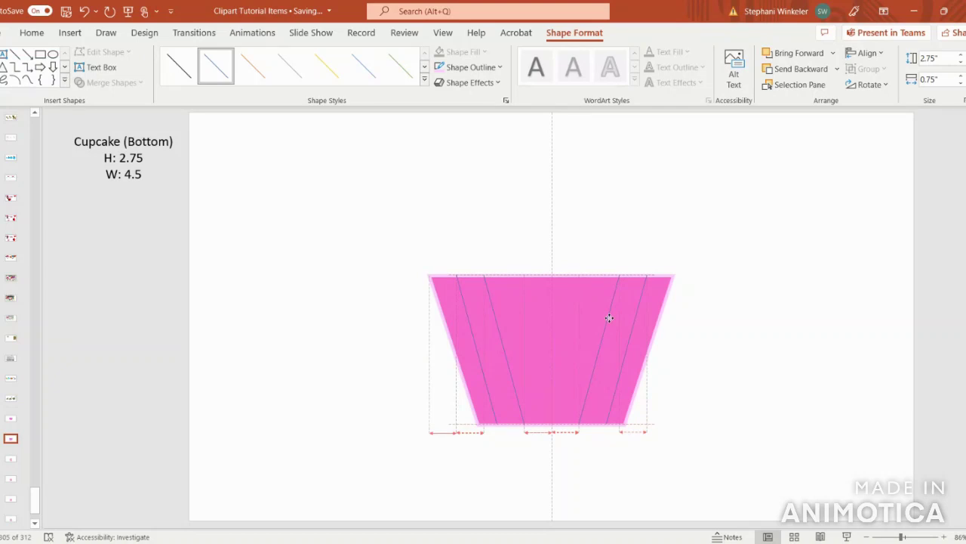
drag(610, 318, 609, 318)
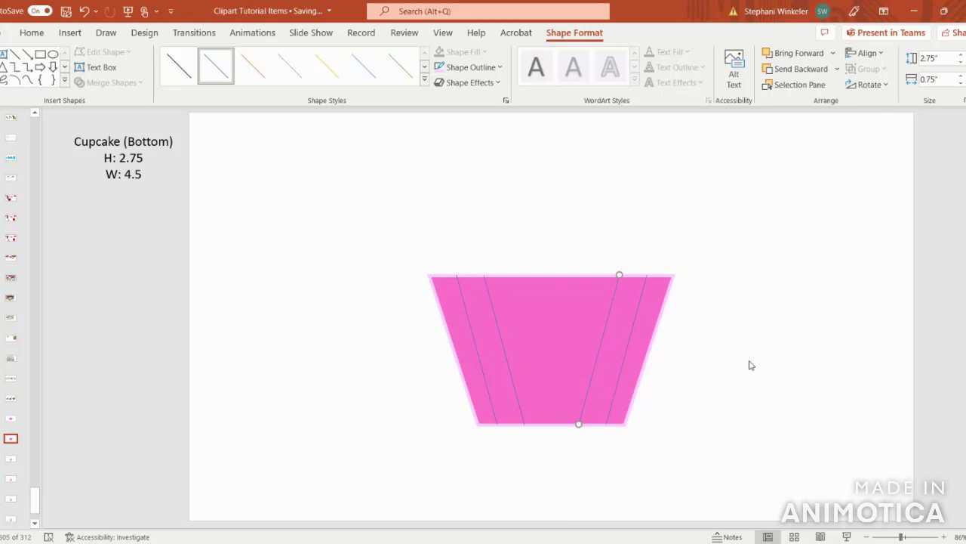
Paste another line and attach its ends to the midpoints of the trapezoid's top and bottom edges as a vertical centre line
key(ctrl+v)
drag(620, 317, 578, 310)
drag(586, 274, 552, 278)
drag(546, 423, 555, 422)
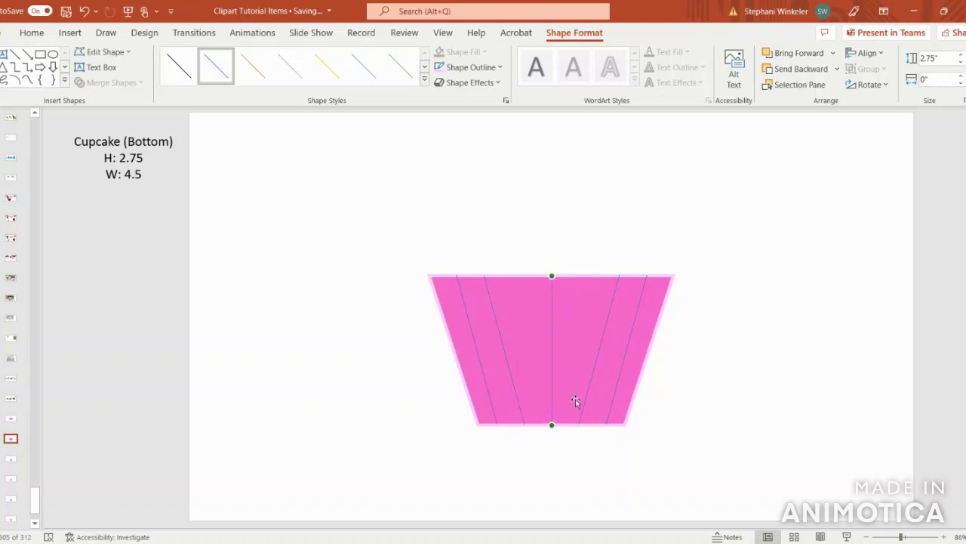
Align the vertical line to the slide's centre and move the inner slanted lines' top ends outward to even out the pleats
click(867, 53)
click(877, 89)
click(494, 312)
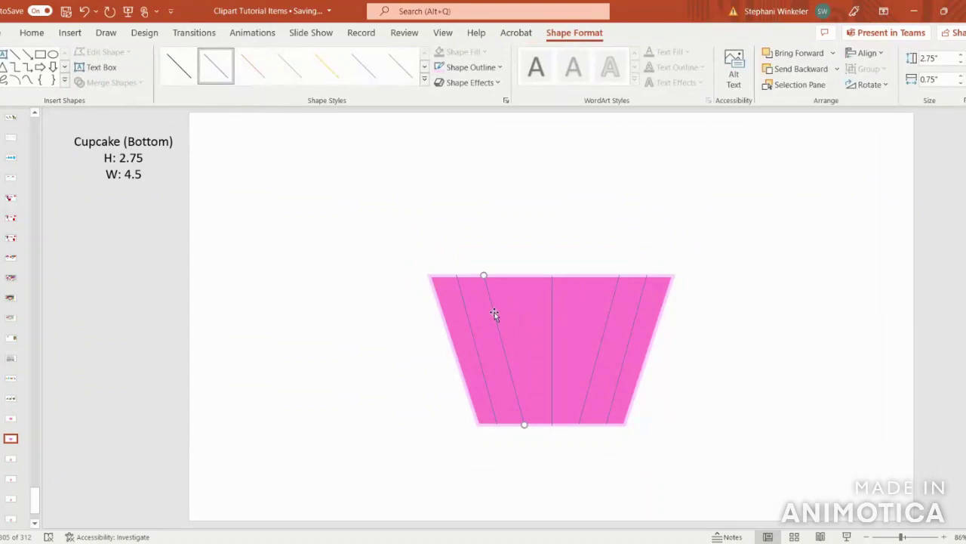
drag(483, 275, 604, 281)
click(375, 261)
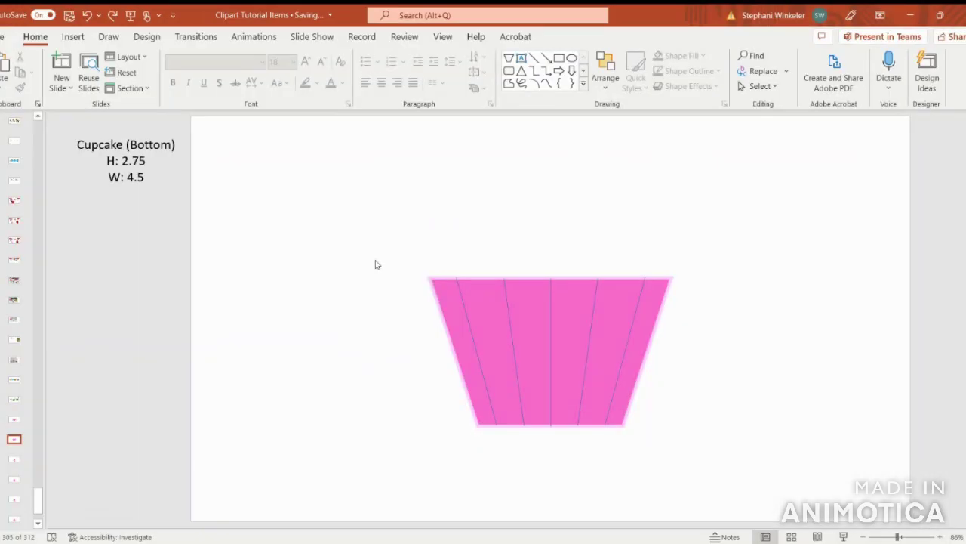
Select all five pleat lines on the cupcake bottom and group them
click(460, 290)
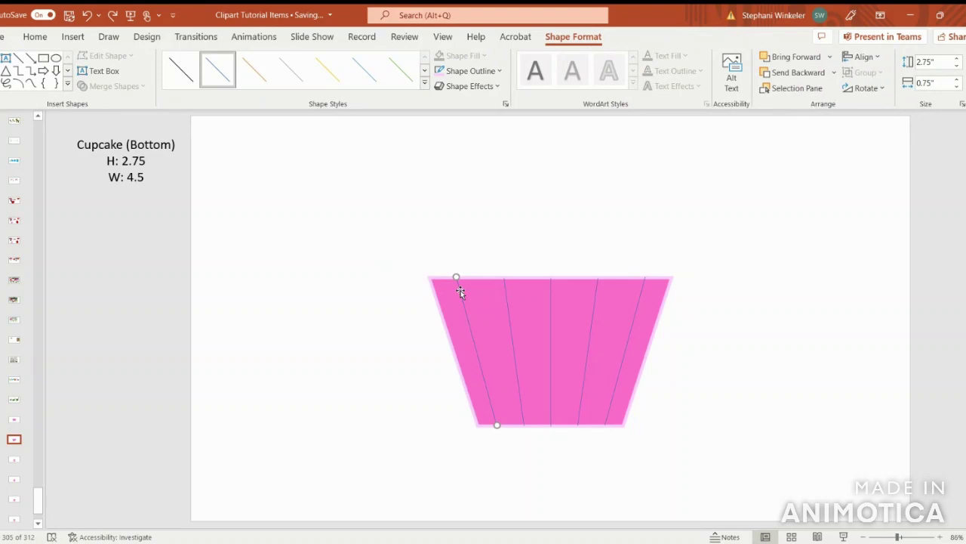
shift+click(507, 299)
shift+click(553, 305)
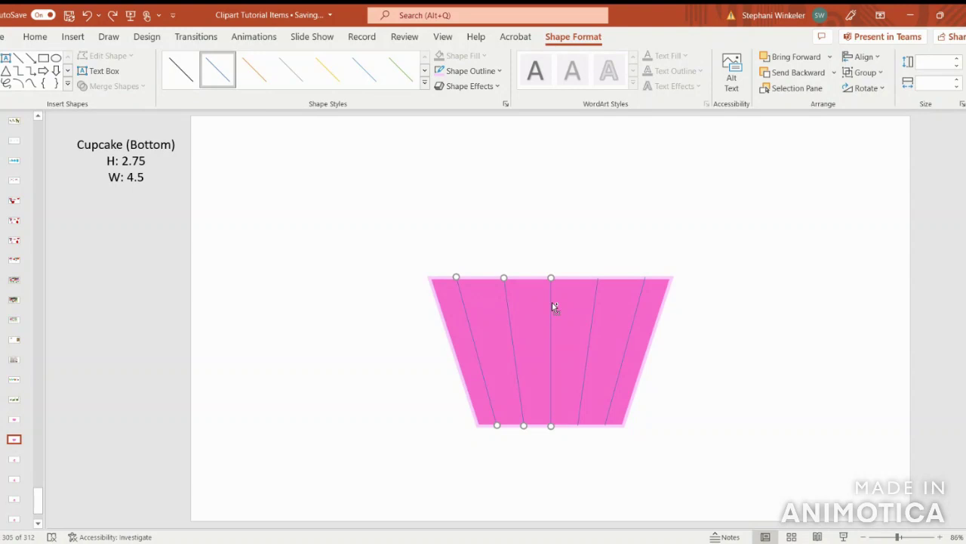
shift+click(597, 305)
shift+click(641, 308)
click(860, 72)
click(870, 89)
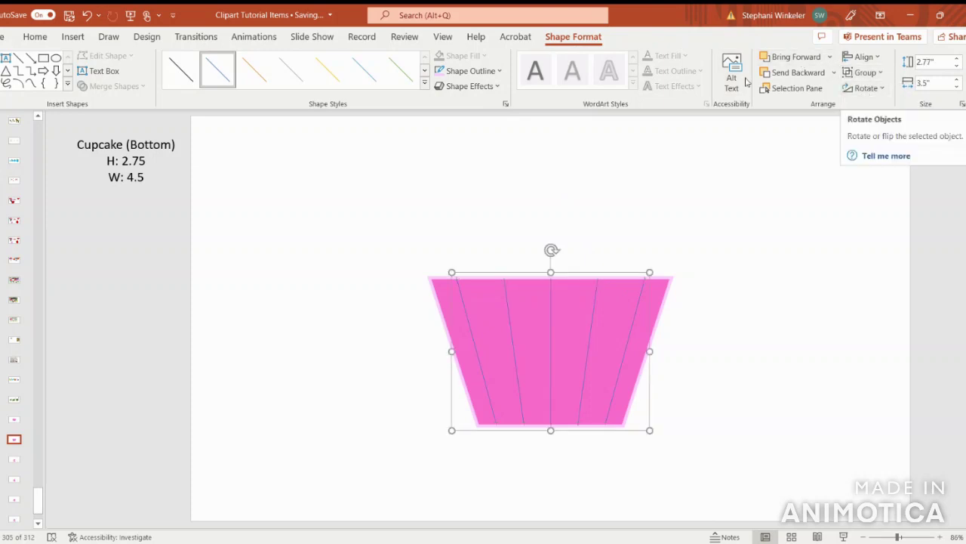
Give the grouped pleat lines the recently used light pink outline colour and a weight of 2¼ pt
click(487, 74)
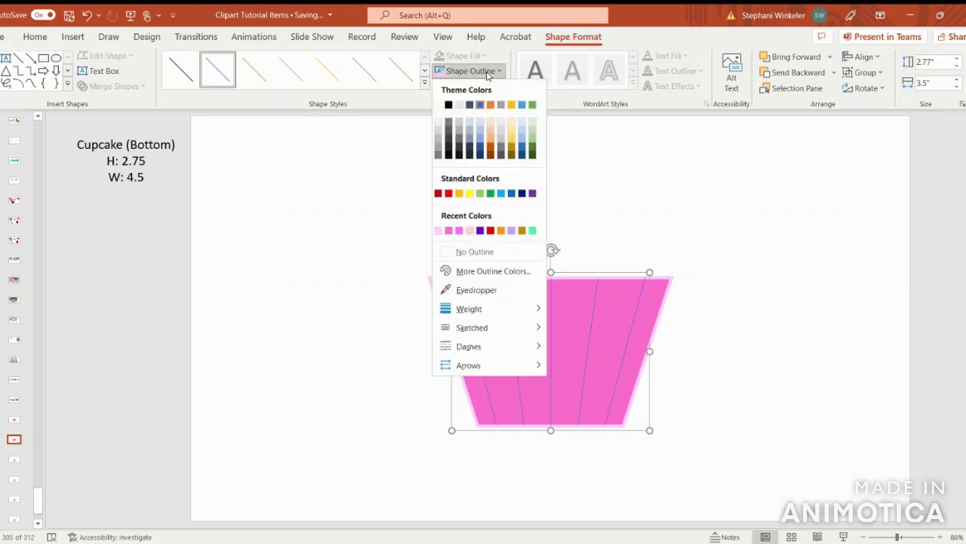
click(439, 231)
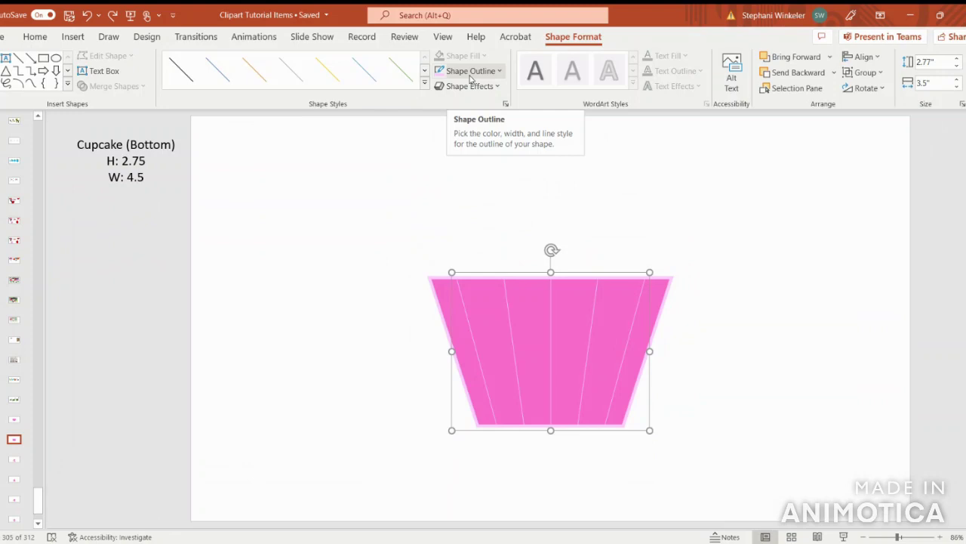
click(471, 72)
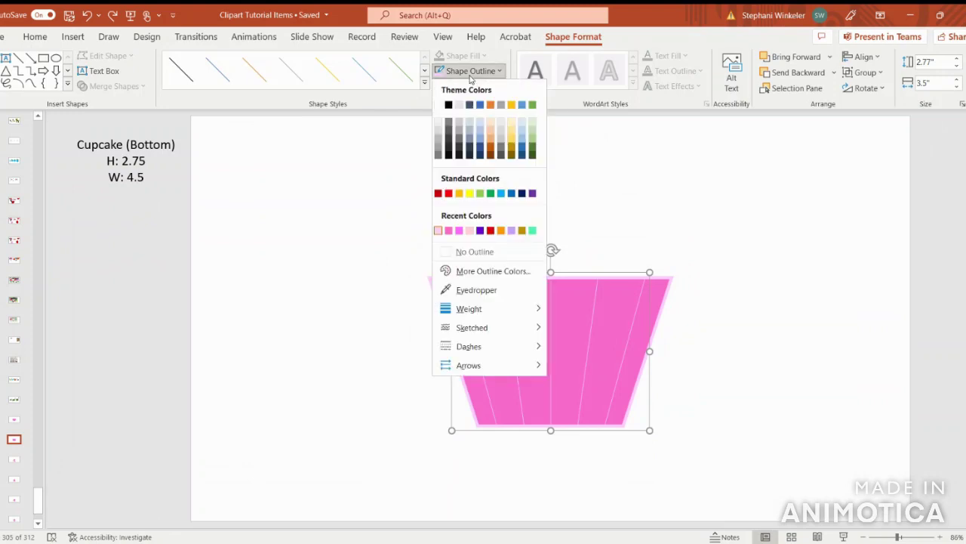
mouse_move(488, 309)
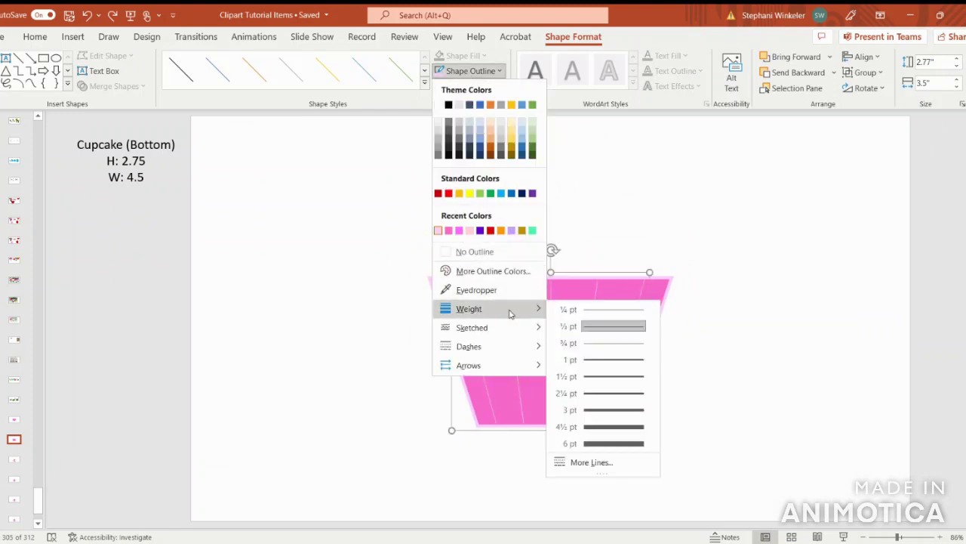
click(599, 393)
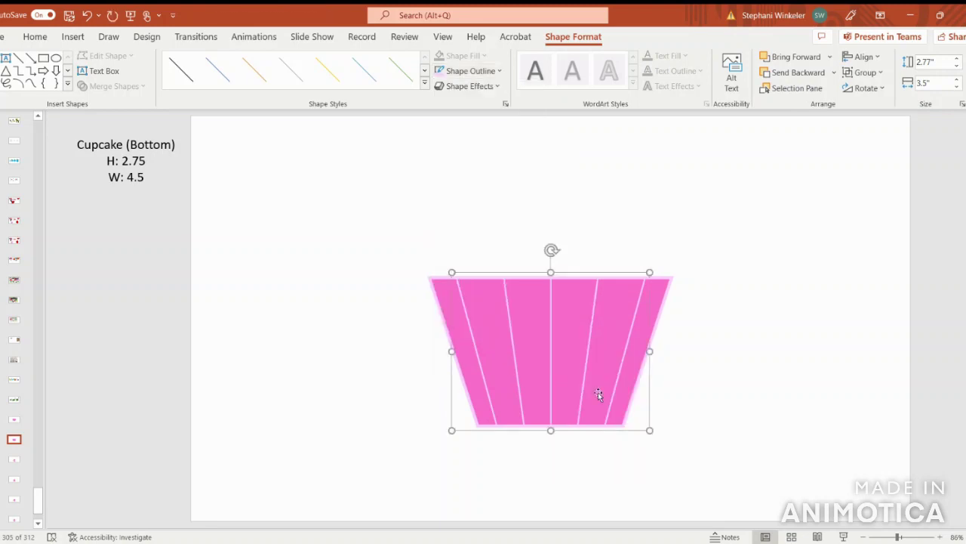
click(793, 379)
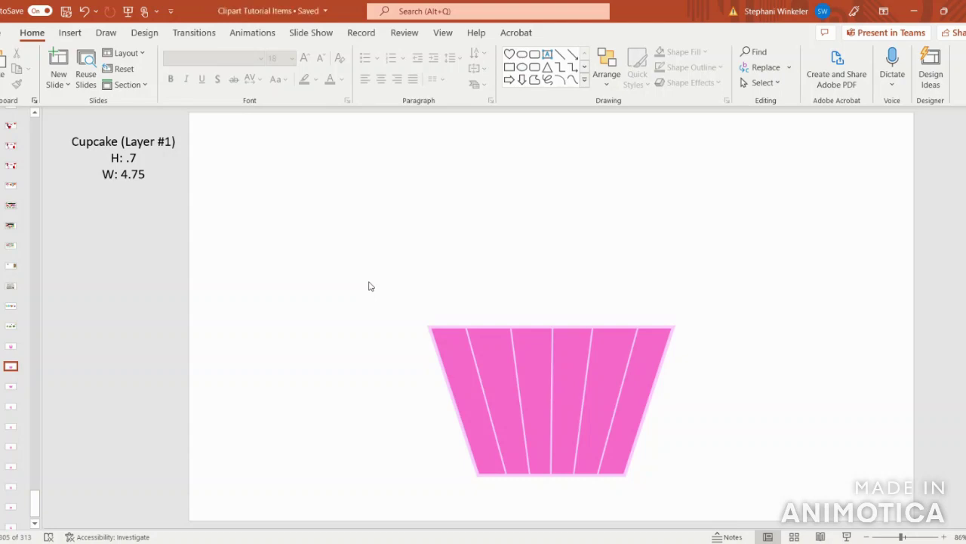
Draw a Flowchart: Terminator shape about 0.75" high and 4.5" wide in the empty area above the cupcake bottom
click(70, 32)
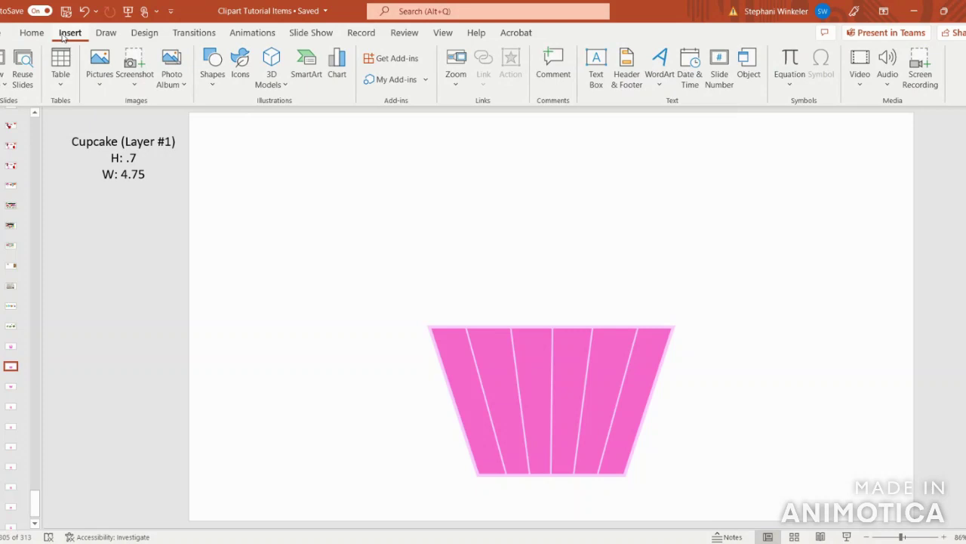
click(218, 65)
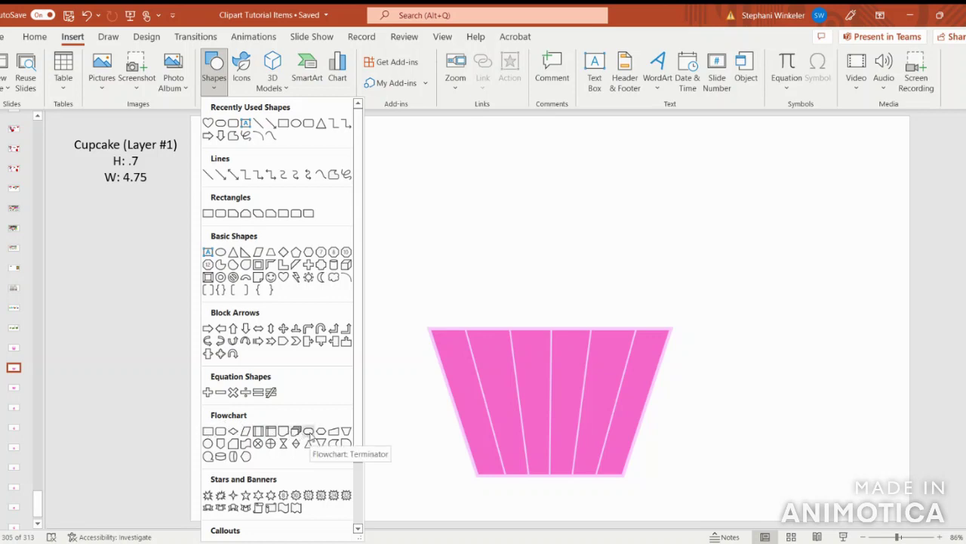
click(309, 431)
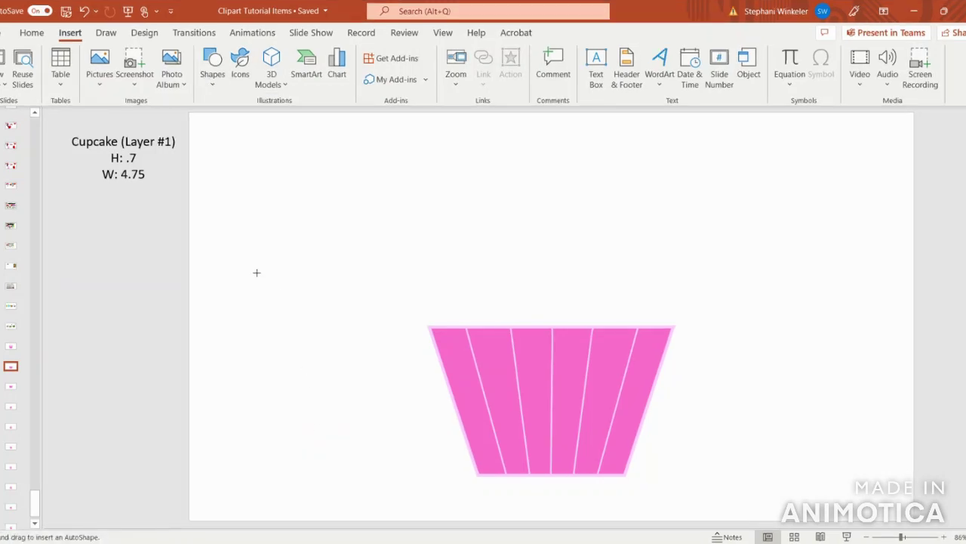
drag(238, 230, 484, 271)
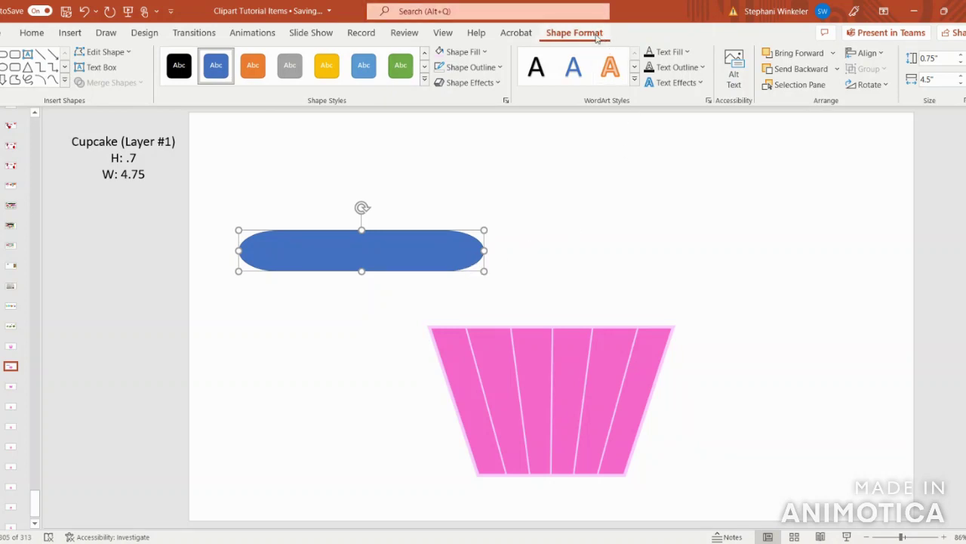
Set the terminator shape's height to 0.7" and its width to 4.75"
click(946, 61)
text(.7)
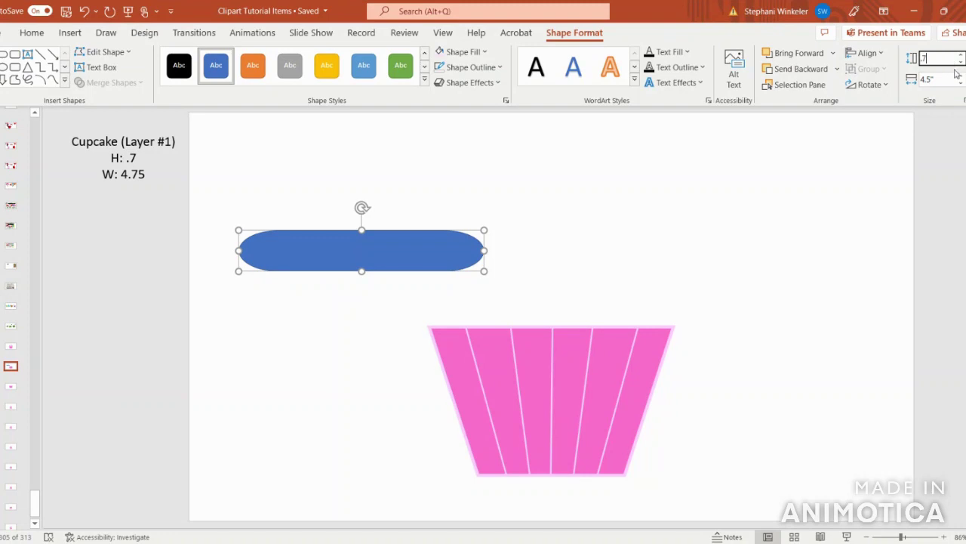
click(948, 78)
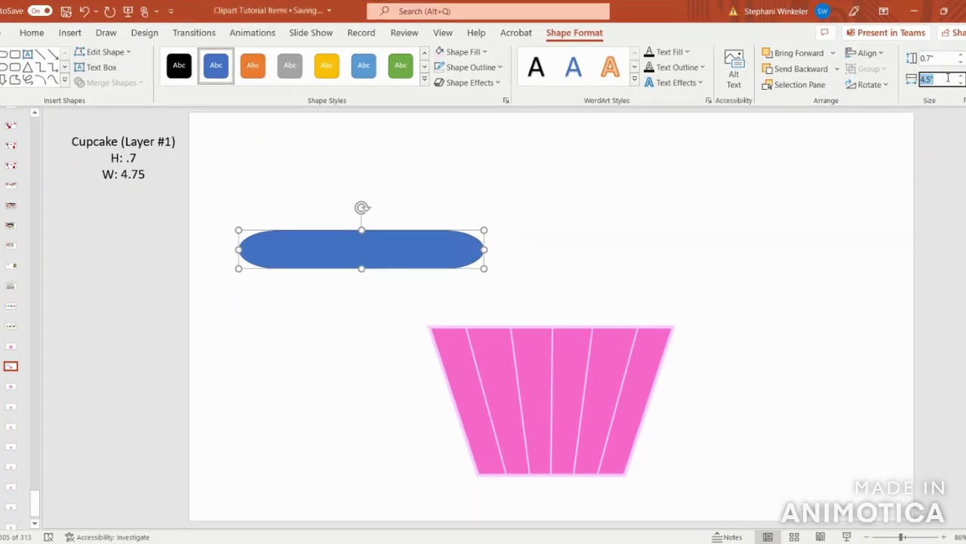
text(4.7)
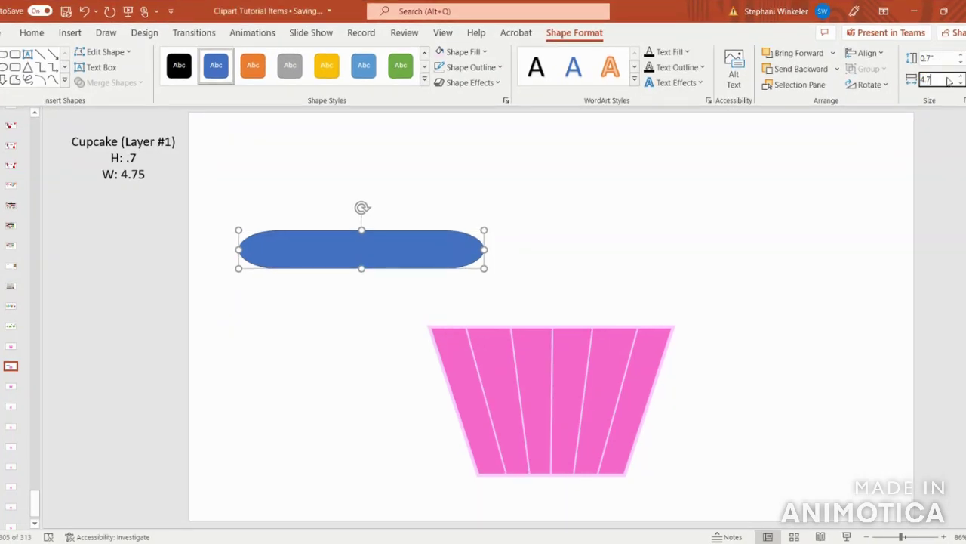
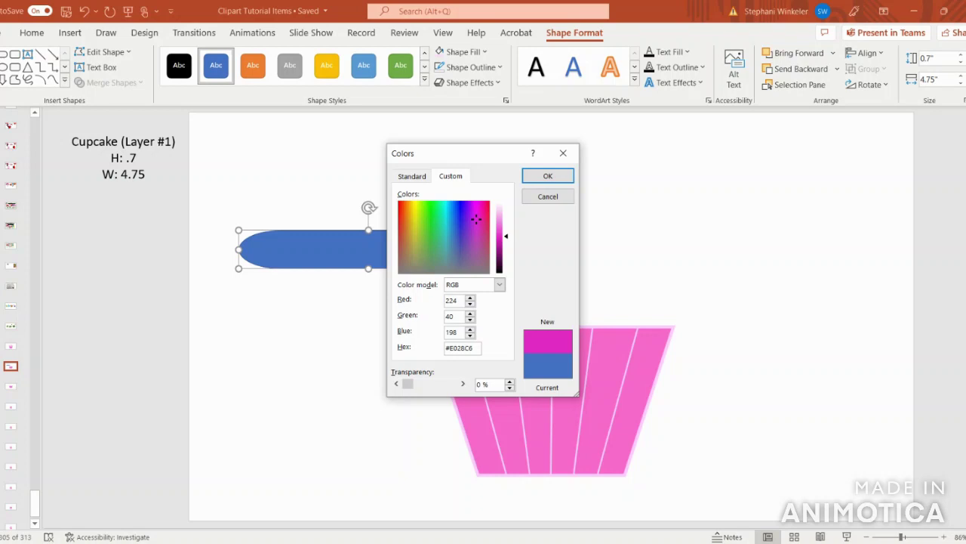
Fill the terminator shape with the custom light pink #FBE5F8 and remove its outline
key(Up)
key(Up)
key(Up)
key(Up)
key(Up)
key(Up)
key(Up)
key(Up)
key(Up)
key(Up)
key(Up)
key(Up)
key(Up)
key(Up)
key(Up)
key(Up)
key(Up)
key(Up)
key(Up)
key(Up)
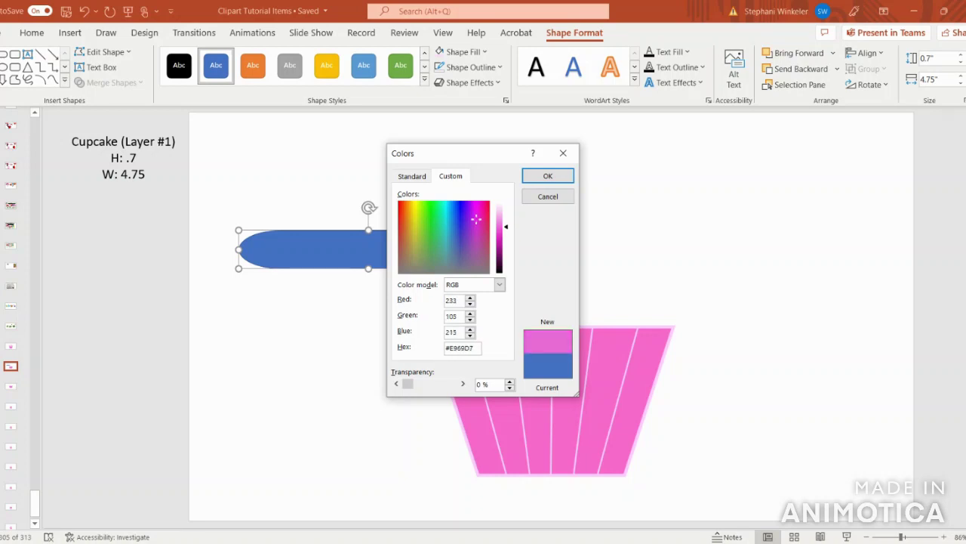
key(Up)
key(Up)
key(Up)
key(Up)
key(Up)
key(Up)
key(Up)
key(Up)
key(Up)
key(Up)
key(Up)
key(Up)
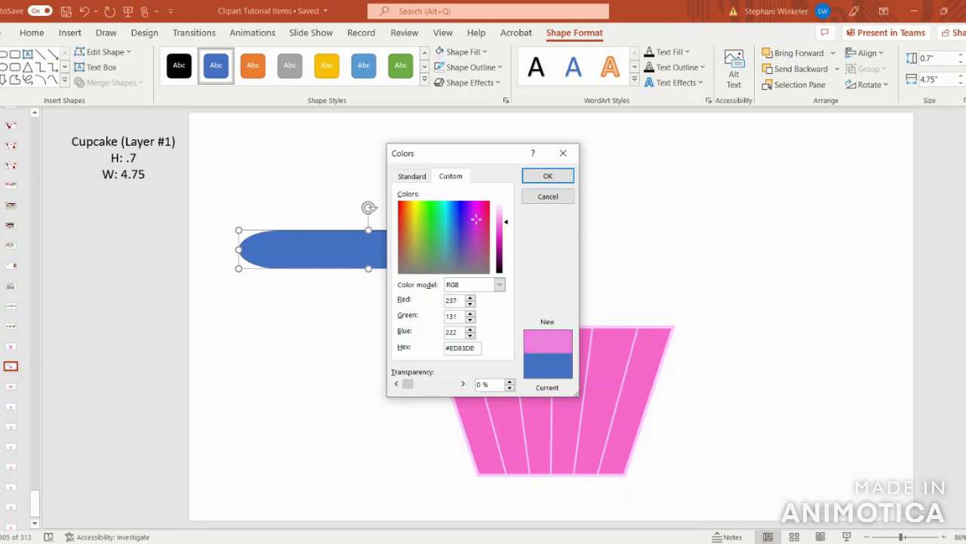
key(Up)
key(Up)
key(Up)
key(Up)
key(Up)
key(Up)
key(Up)
key(Up)
key(Up)
key(Up)
key(Up)
key(Up)
key(Up)
key(Up)
key(Up)
key(Up)
key(Up)
key(Up)
key(Up)
key(Up)
key(Up)
key(Up)
key(Up)
key(Up)
key(Up)
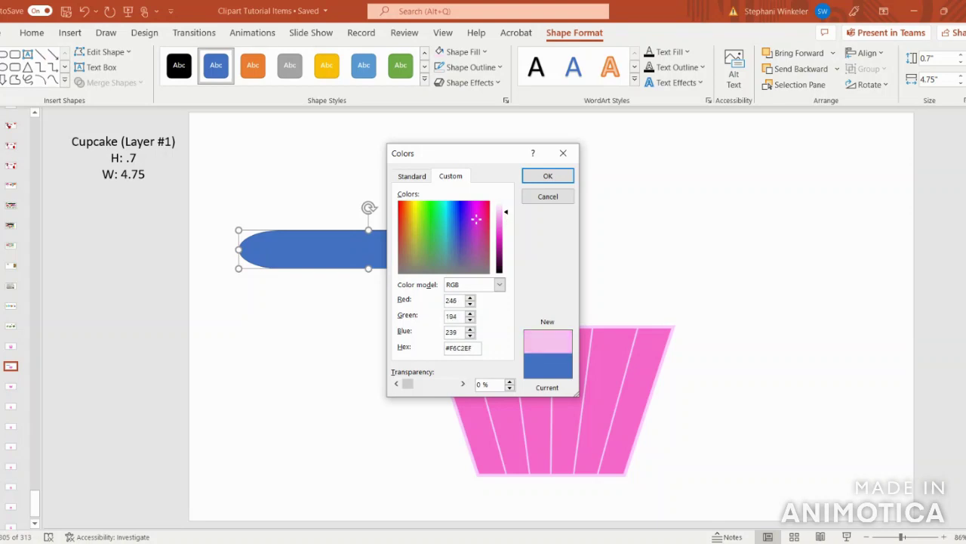
key(Up)
key(Up)
key(Up)
key(Up)
key(Up)
key(Up)
key(Up)
key(Up)
key(Up)
key(Up)
key(Up)
key(Up)
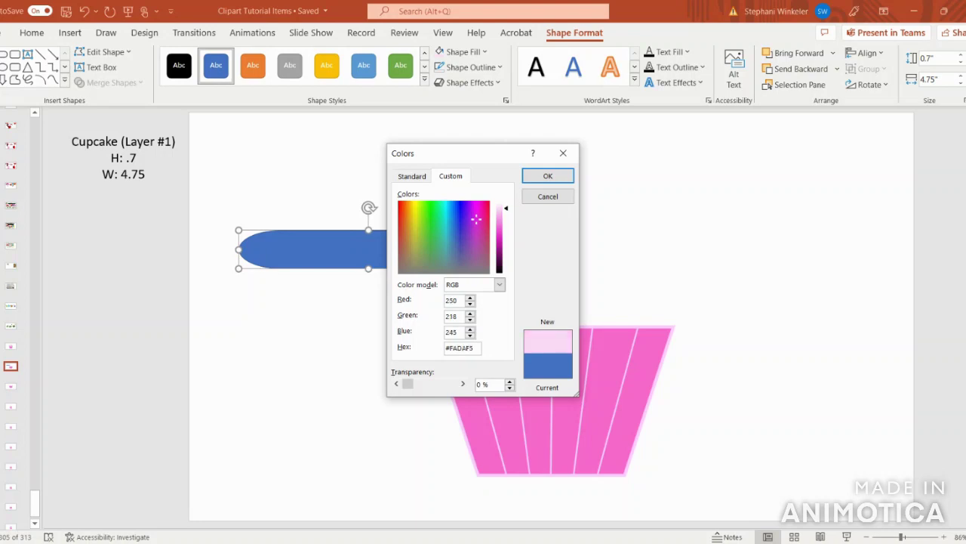
key(Up)
key(Up)
key(Up)
key(Up)
key(Up)
key(Up)
key(Up)
key(Up)
key(Up)
key(Up)
key(Up)
key(Up)
key(Up)
key(Up)
key(Up)
key(Up)
key(Up)
key(Up)
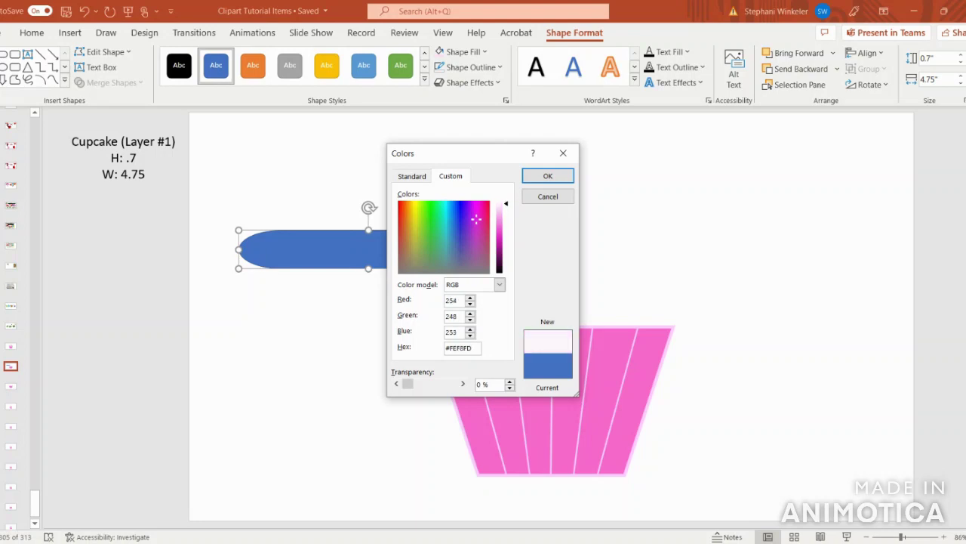
key(Down)
key(Down)
key(Down)
key(Down)
key(Down)
key(Down)
key(Down)
key(Down)
key(Down)
key(Down)
key(Down)
key(Down)
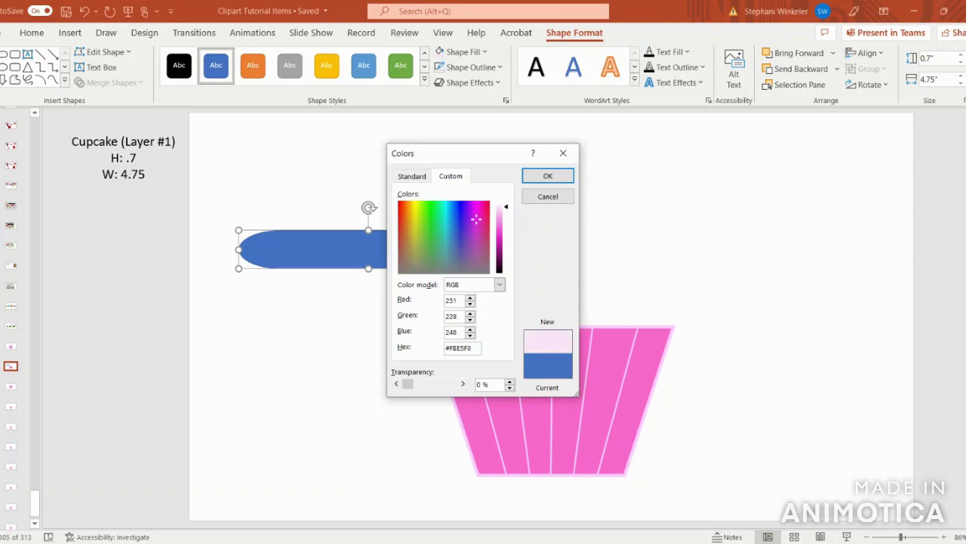
key(Up)
key(Up)
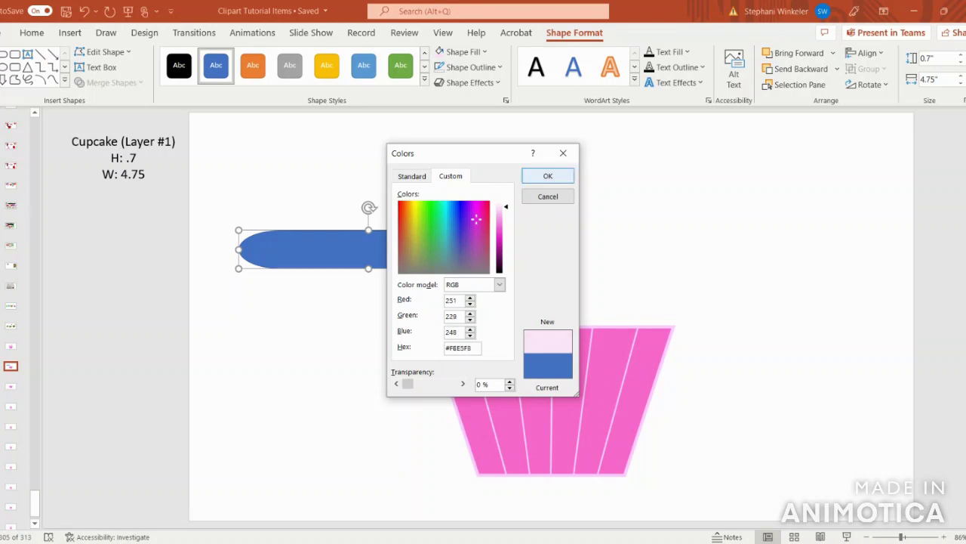
click(536, 178)
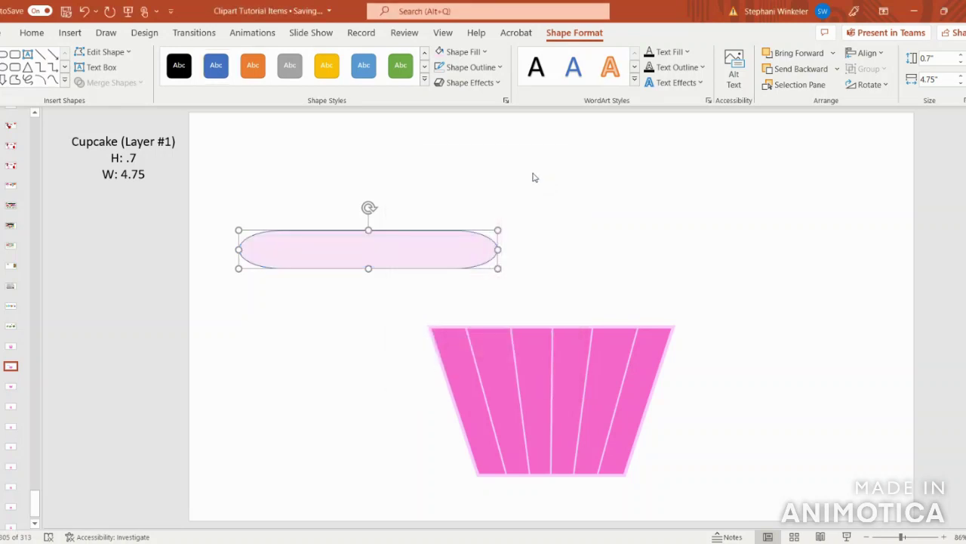
click(469, 68)
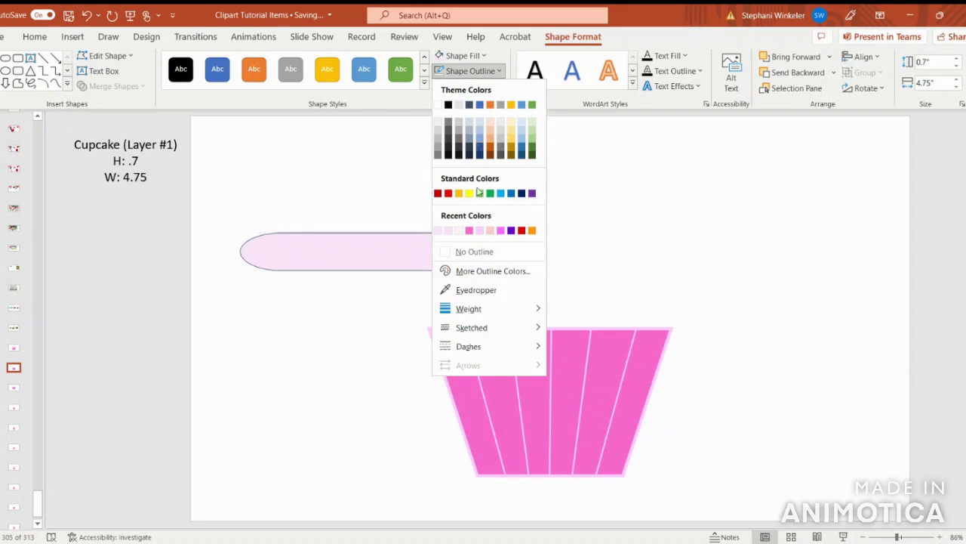
click(474, 253)
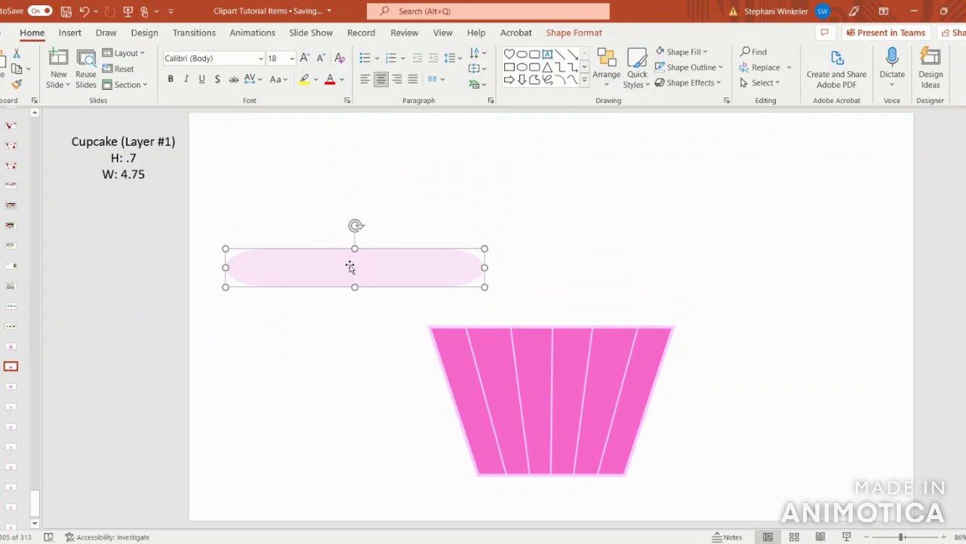
Place the light pink shape just above the cupcake bottom's top edge and align it to the slide's horizontal centre
drag(355, 264, 551, 299)
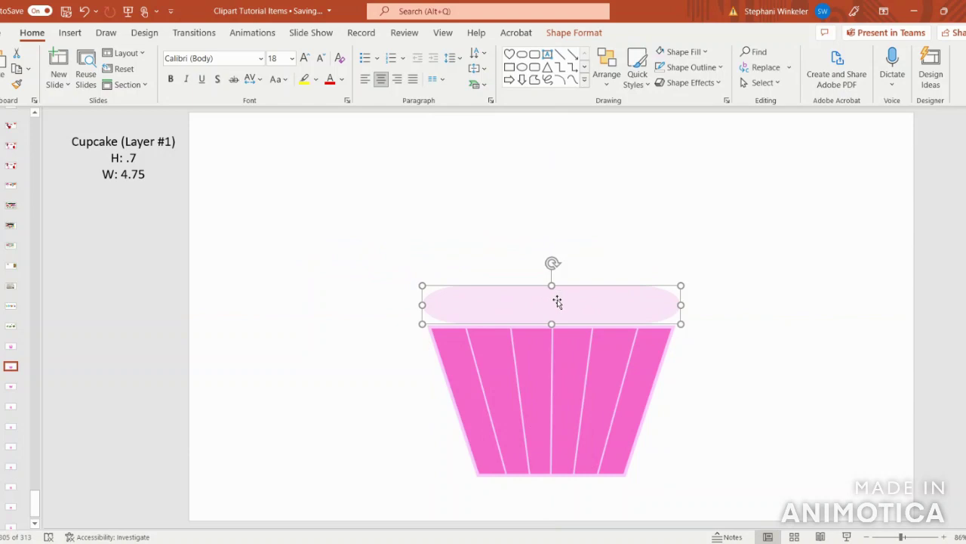
click(575, 32)
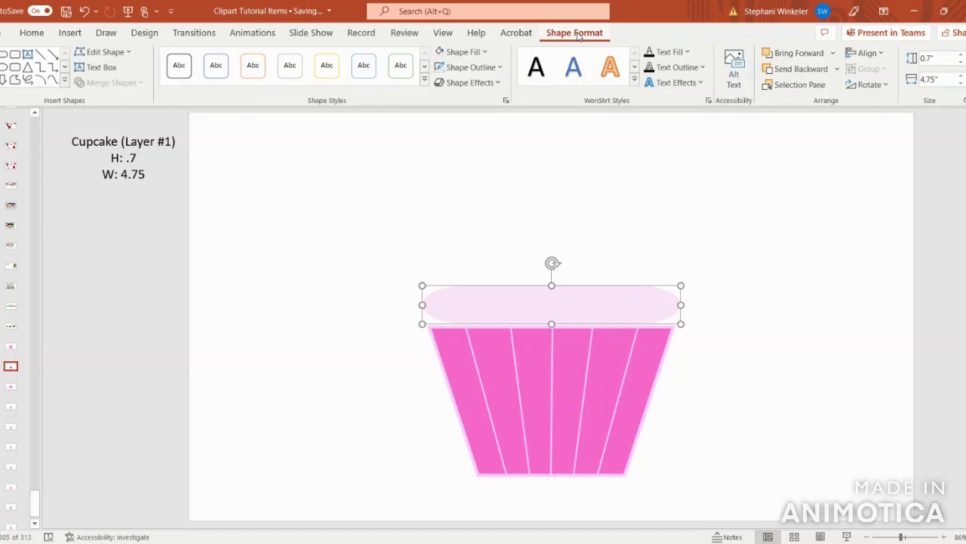
click(870, 53)
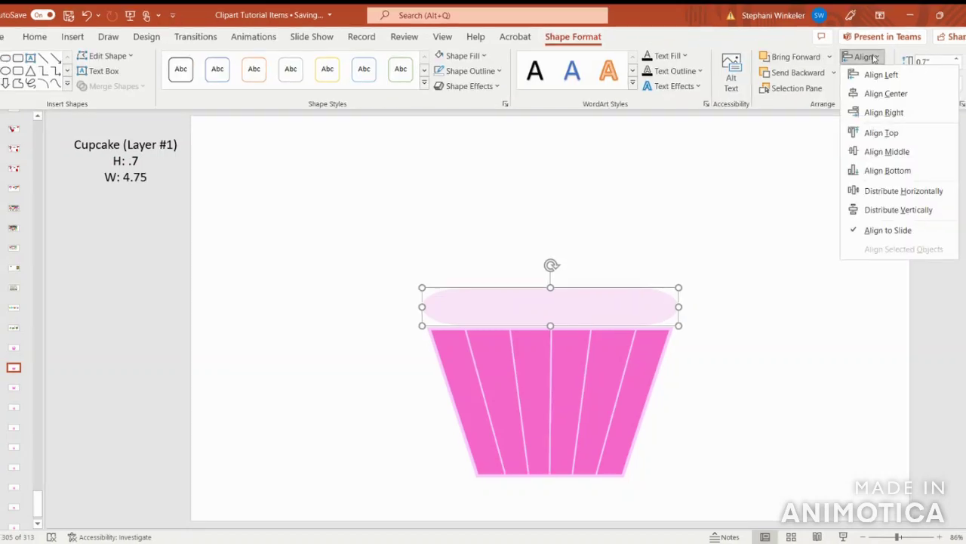
click(879, 94)
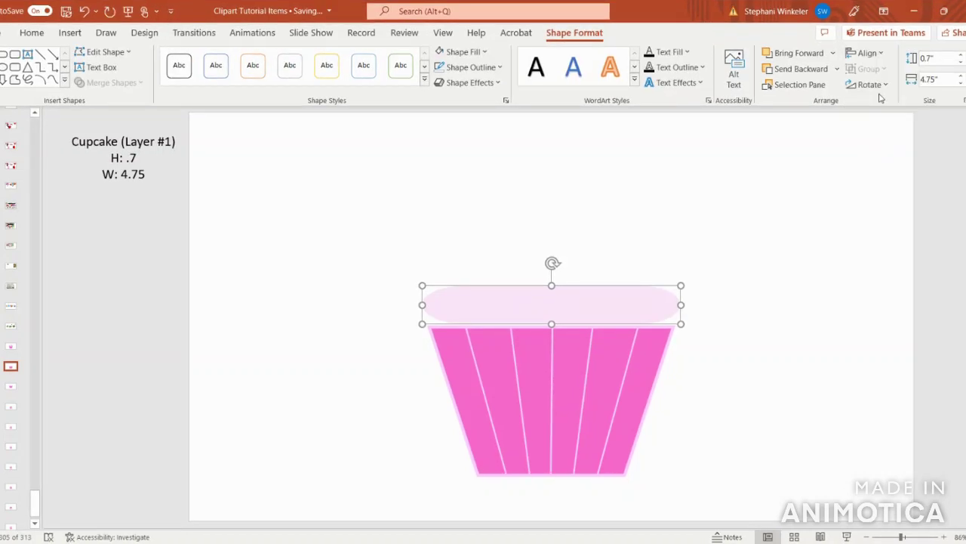